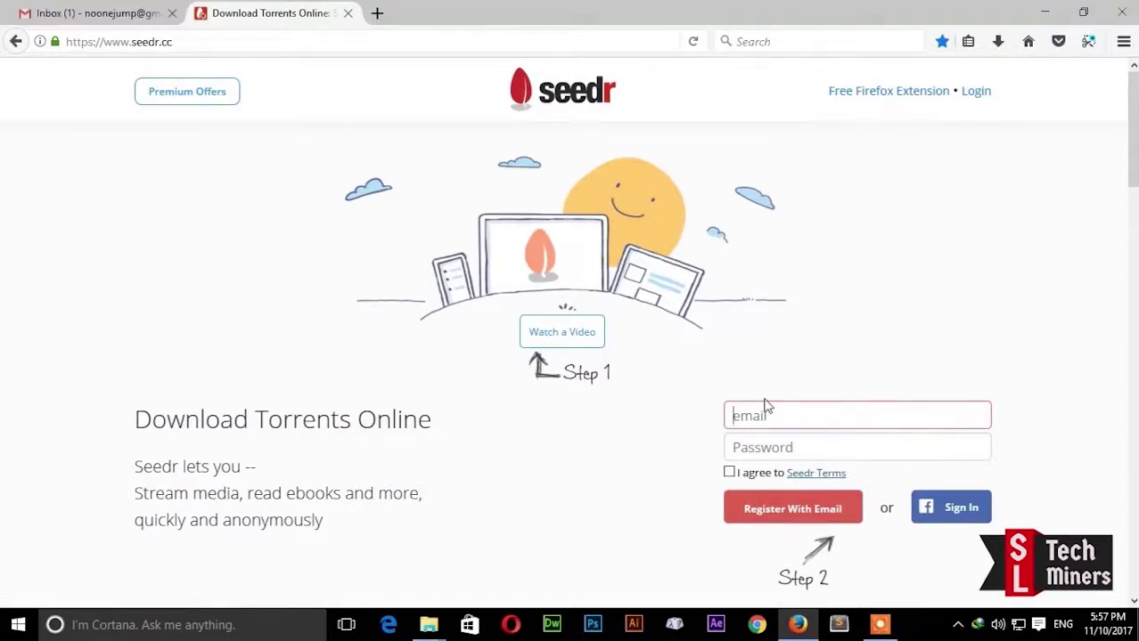
# Step: Register a new Seedr account with an email and password, agreeing to the Seedr Terms
pyautogui.click(768, 446)
pyautogui.write('pas')
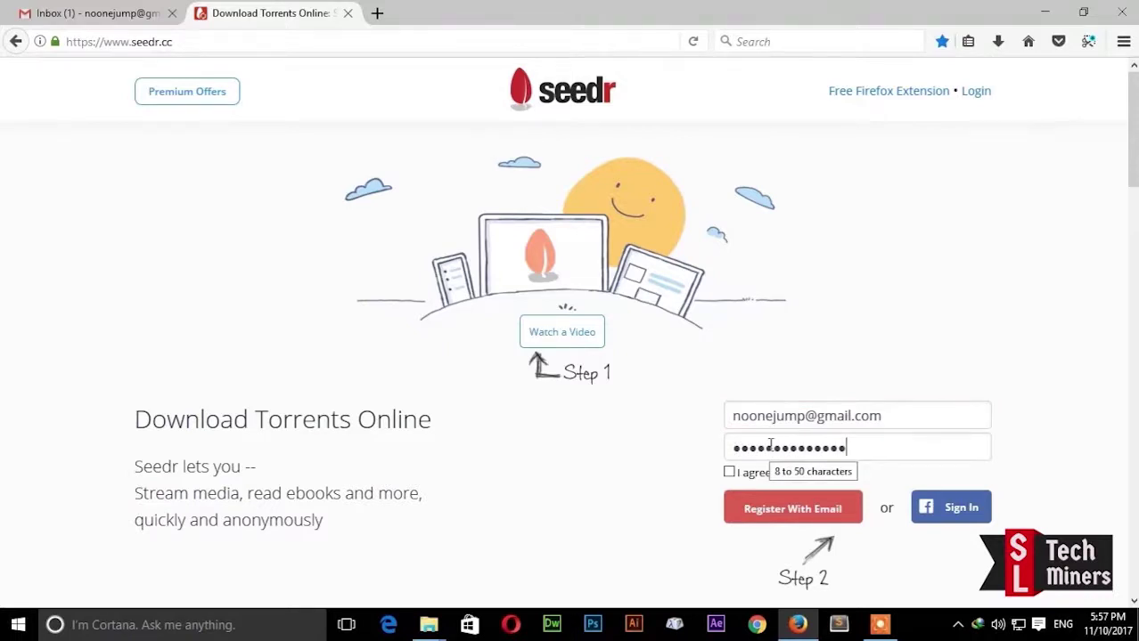
pyautogui.write('s')
pyautogui.click(730, 472)
pyautogui.click(763, 514)
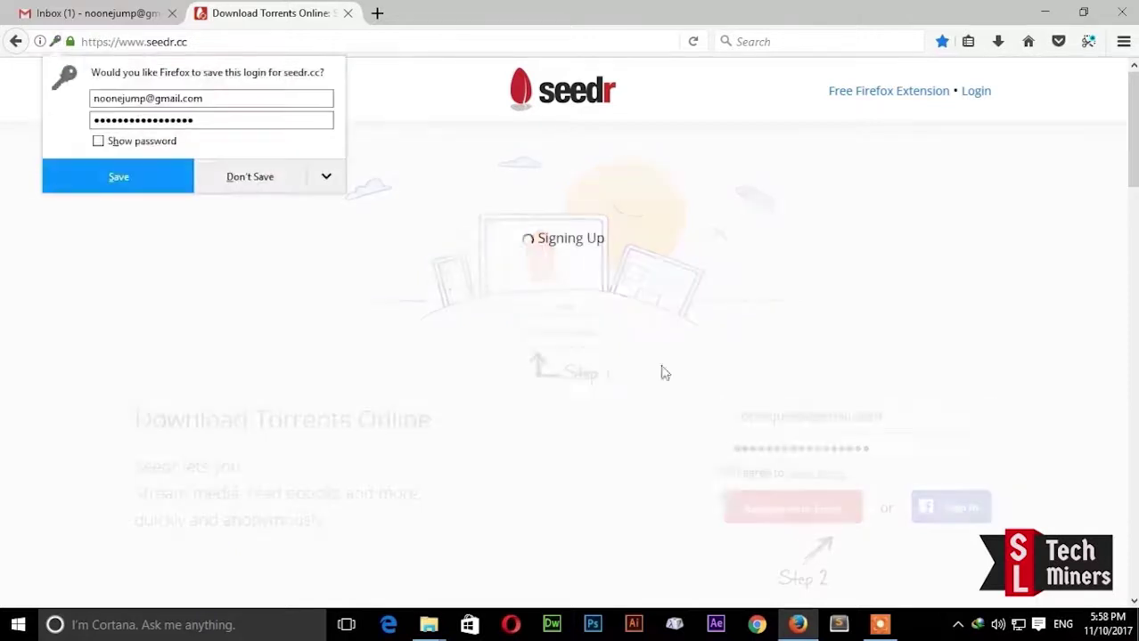
# Step: Decline saving the login, dismiss the sign-up success notice, and open a new tab
pyautogui.click(250, 177)
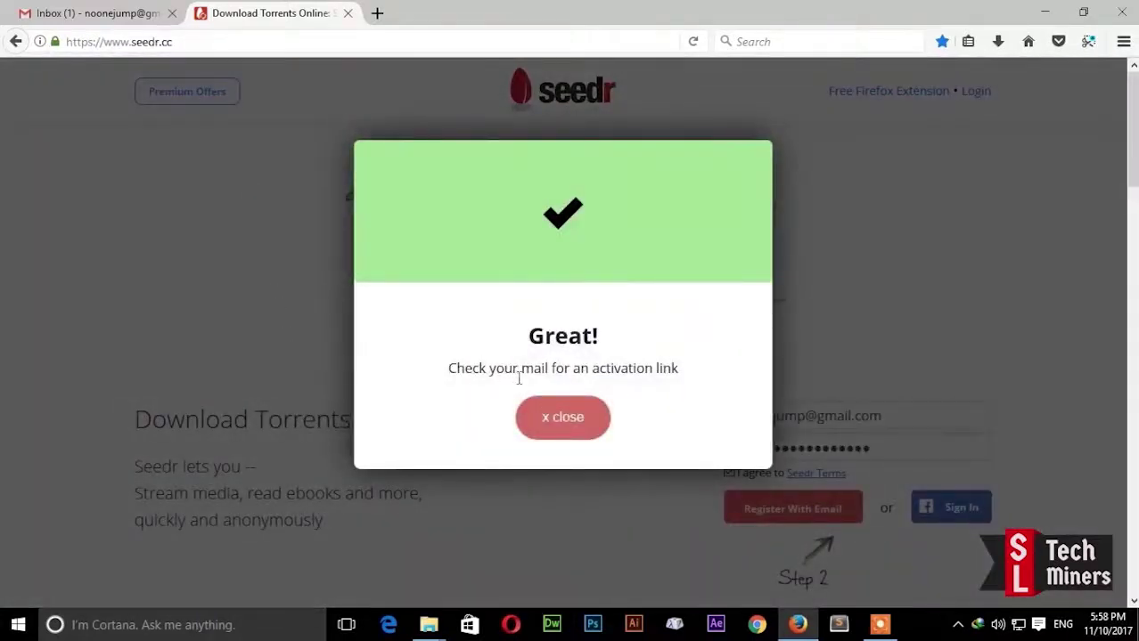
pyautogui.click(575, 427)
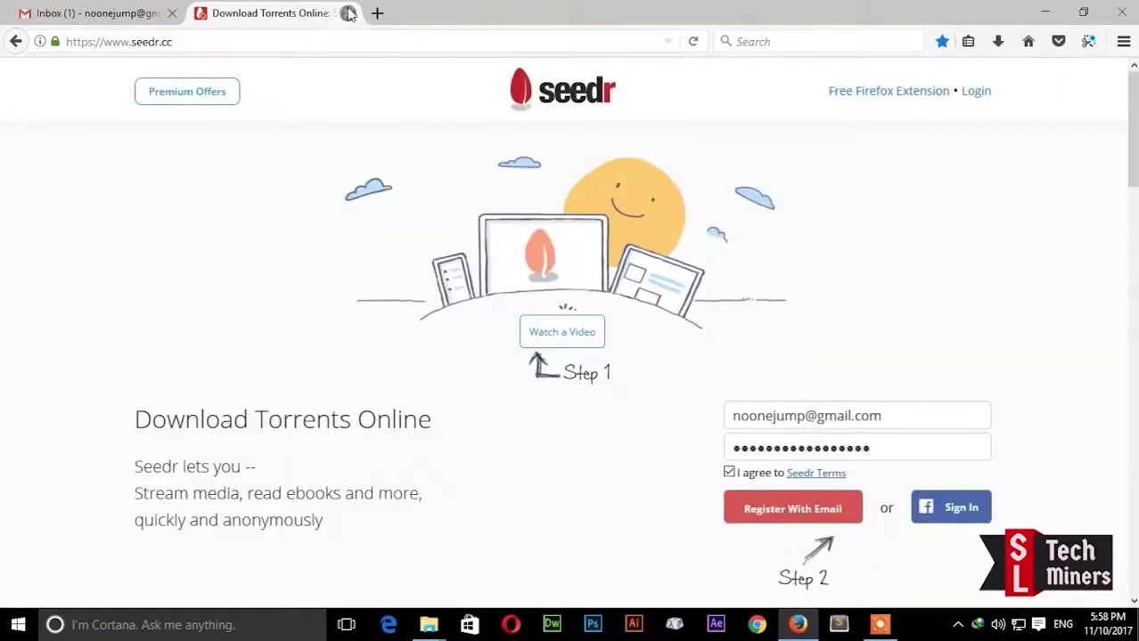
pyautogui.click(378, 16)
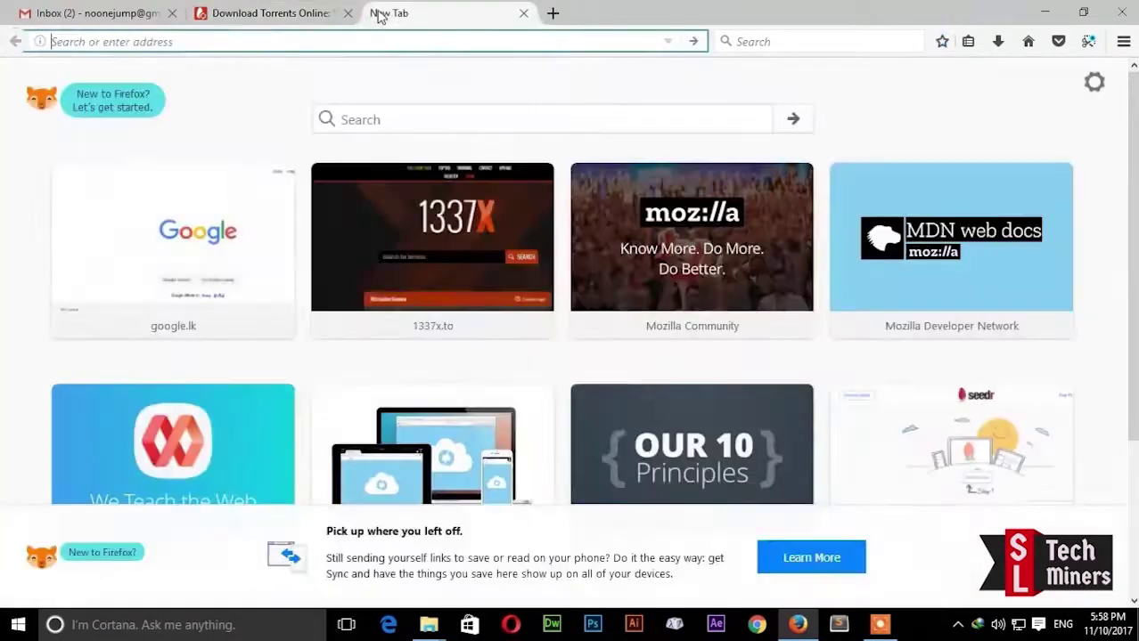
# Step: Open the 'Seedr - Activate your Account' email in Gmail and follow its activation link
pyautogui.click(523, 13)
pyautogui.click(100, 12)
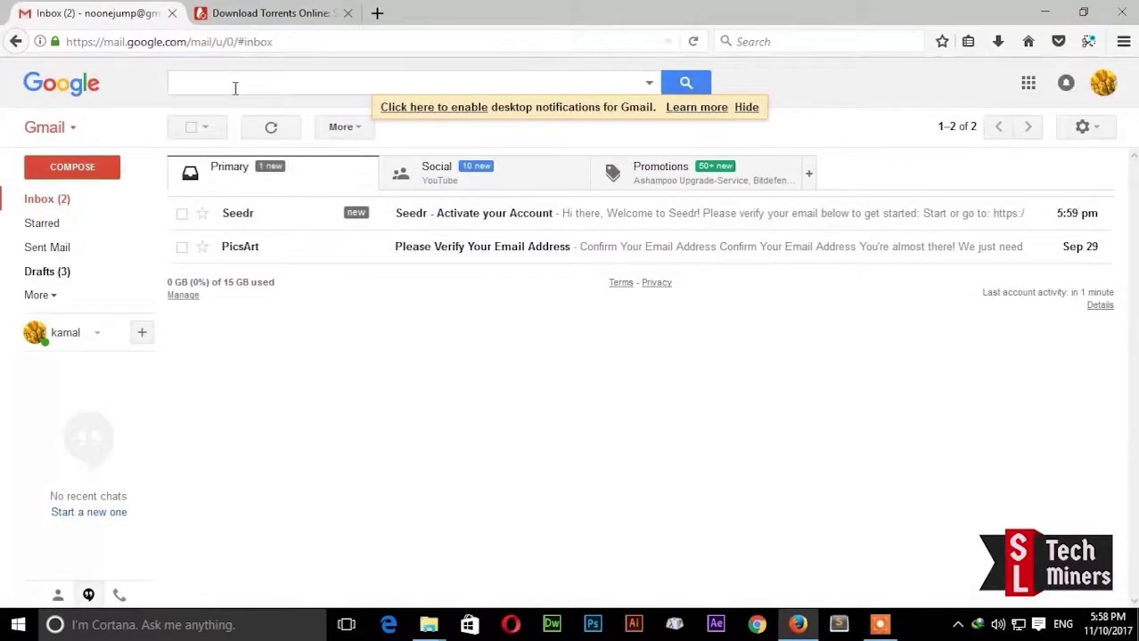
pyautogui.click(483, 222)
pyautogui.scroll(-5, 646, 351)
pyautogui.scroll(3, 651, 295)
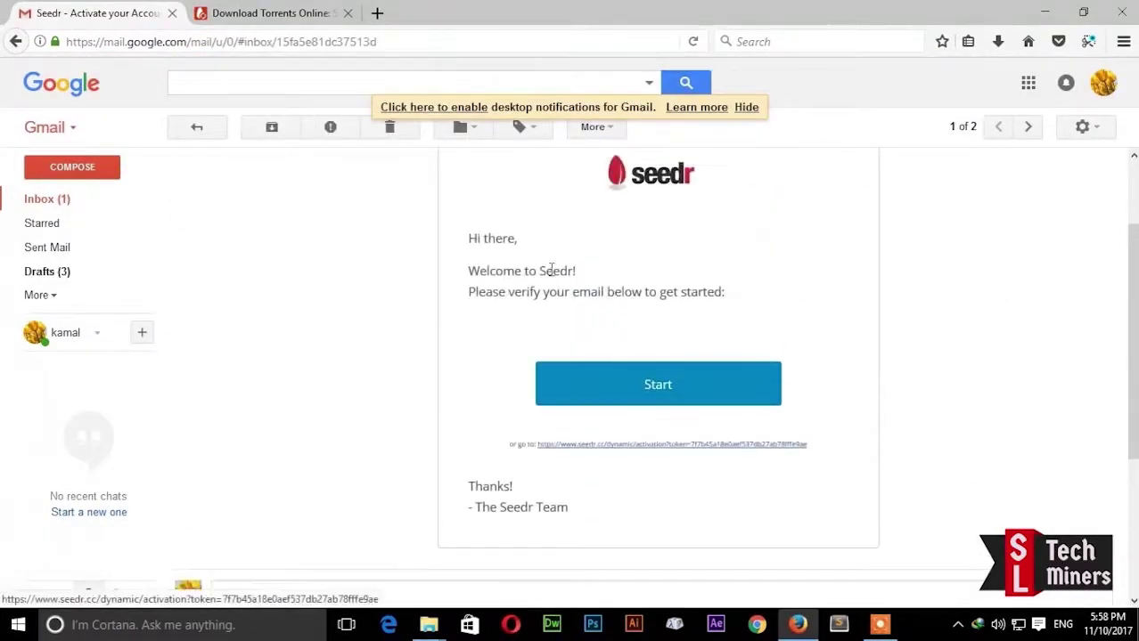
pyautogui.click(626, 459)
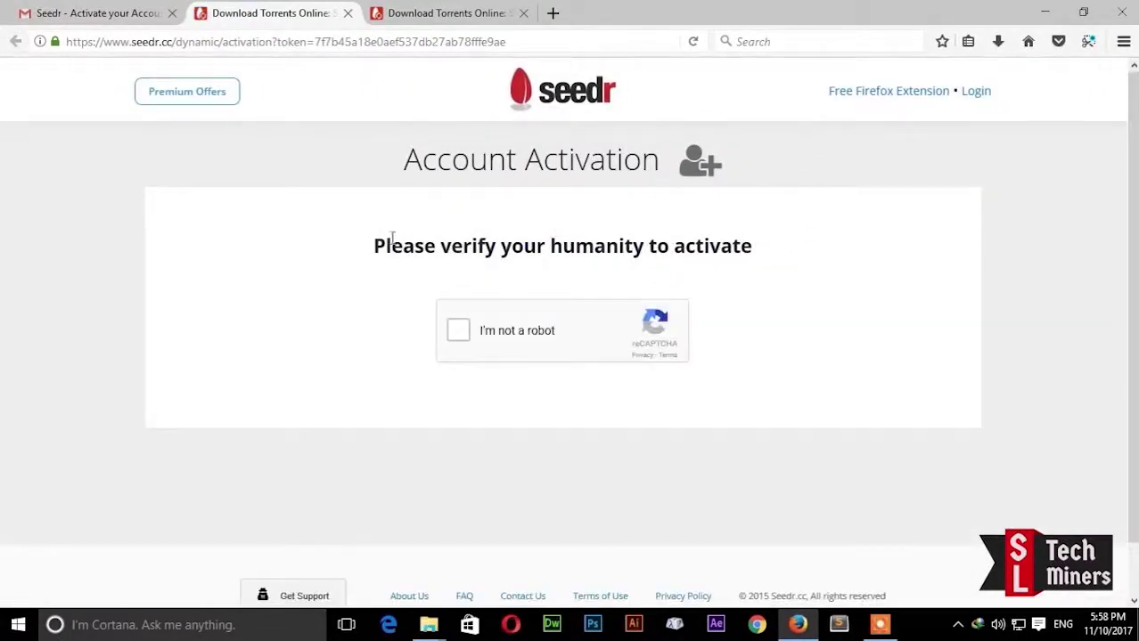
# Step: Pass the reCAPTCHA check, then delete the Pioneer One S01E01 Xvid-VODO sample folder
pyautogui.click(458, 330)
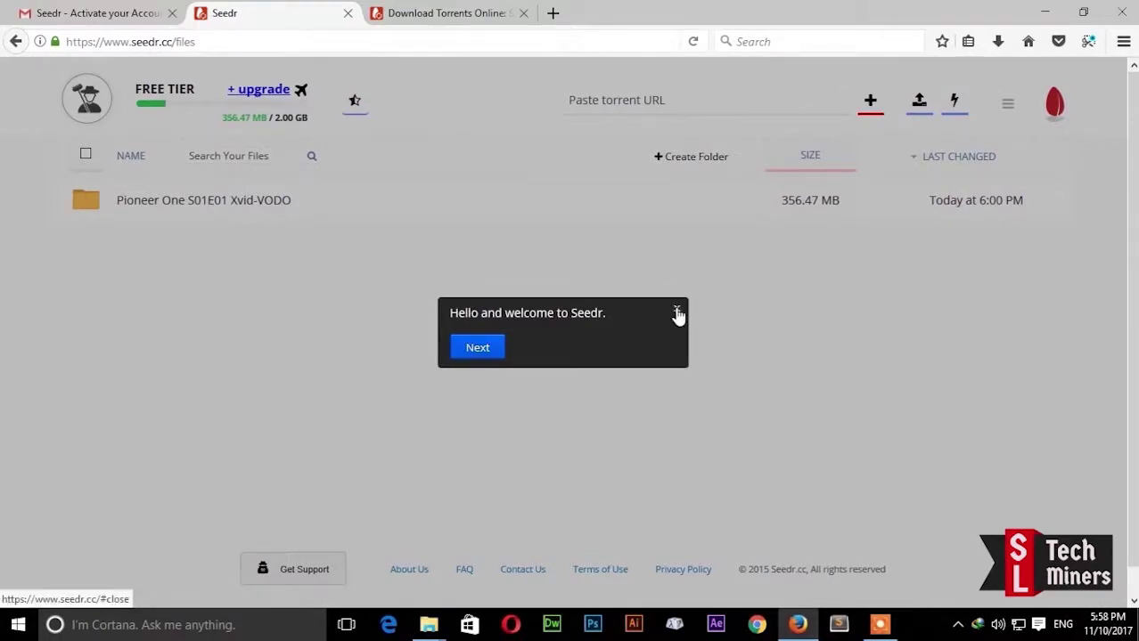
pyautogui.click(677, 314)
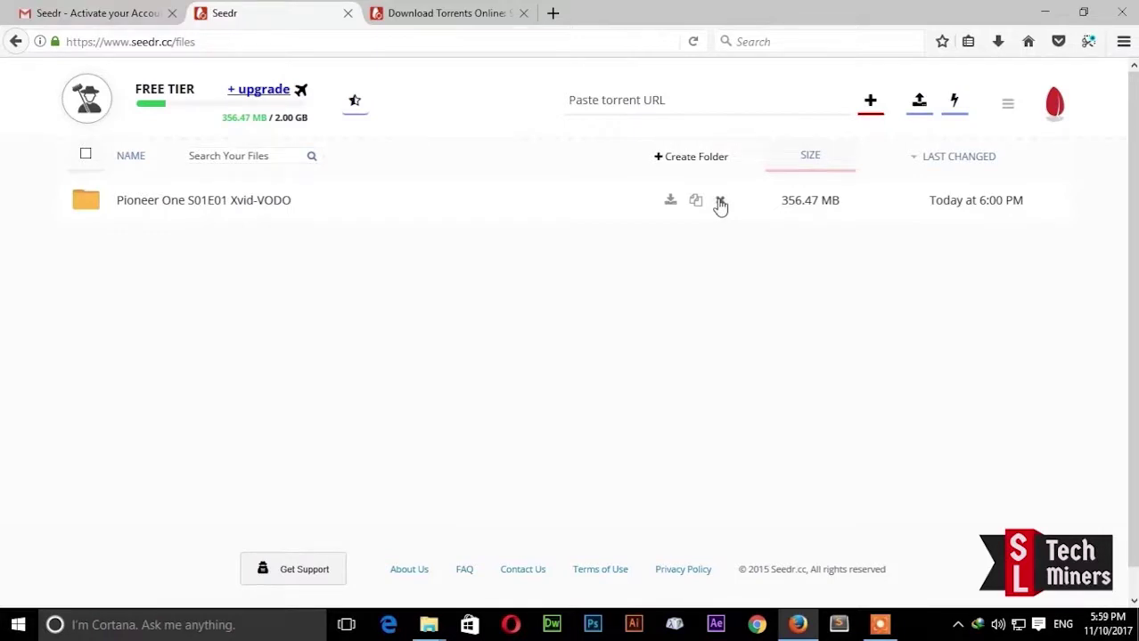
pyautogui.click(720, 203)
pyautogui.click(541, 295)
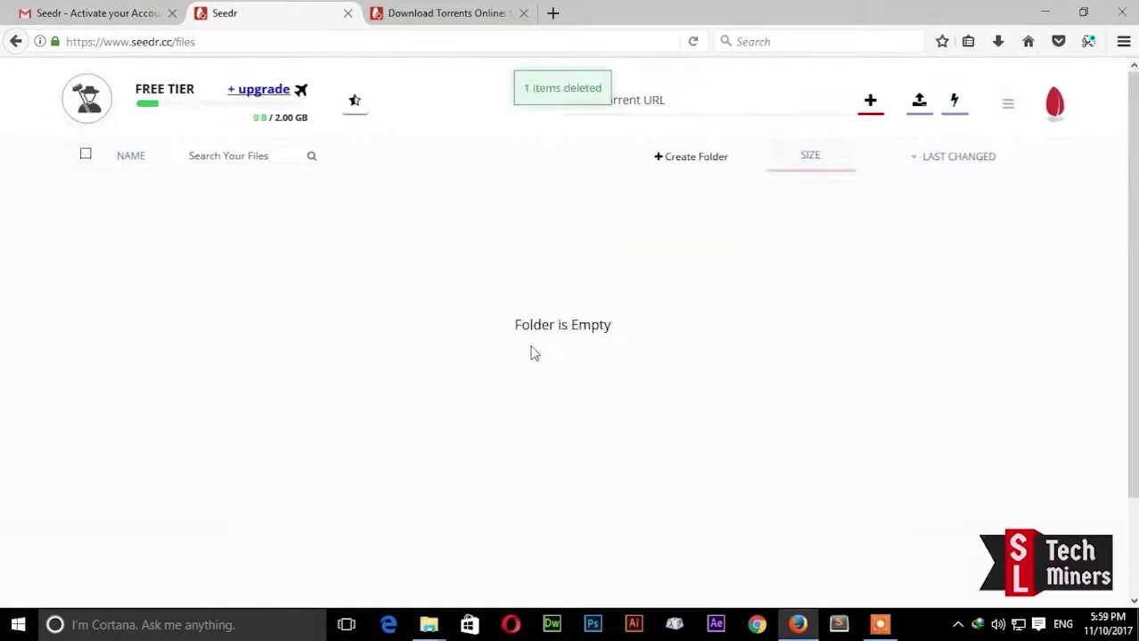
pyautogui.hotkey('ctrl', 't')
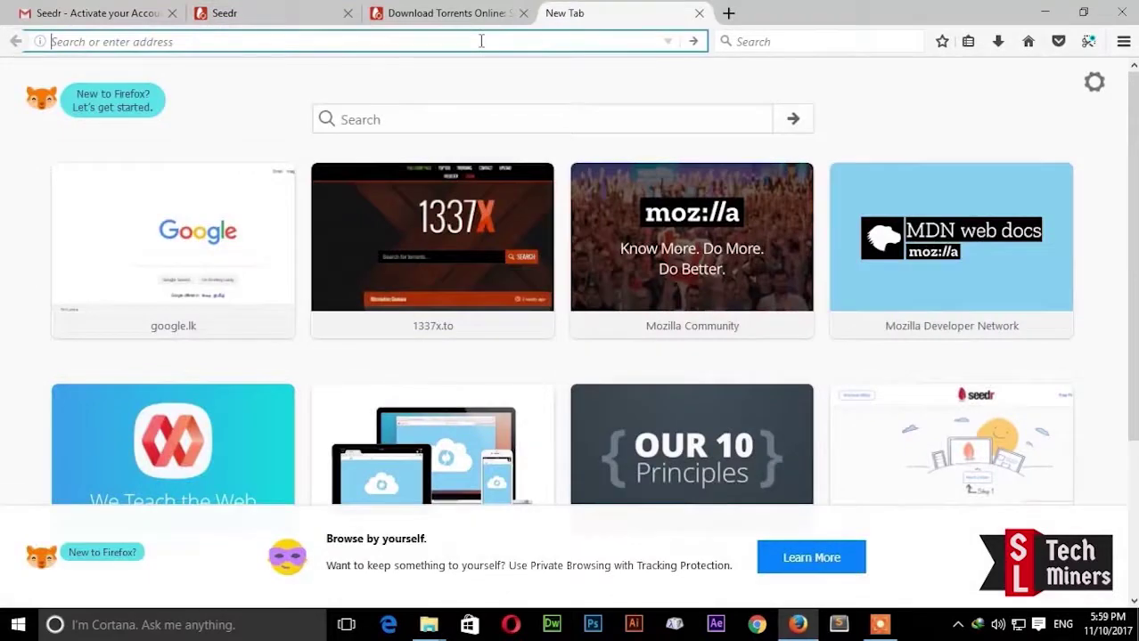
# Step: Go to 1337x and search for 'billboard' to list the Billboard chart torrents
pyautogui.write('1337x.to/')
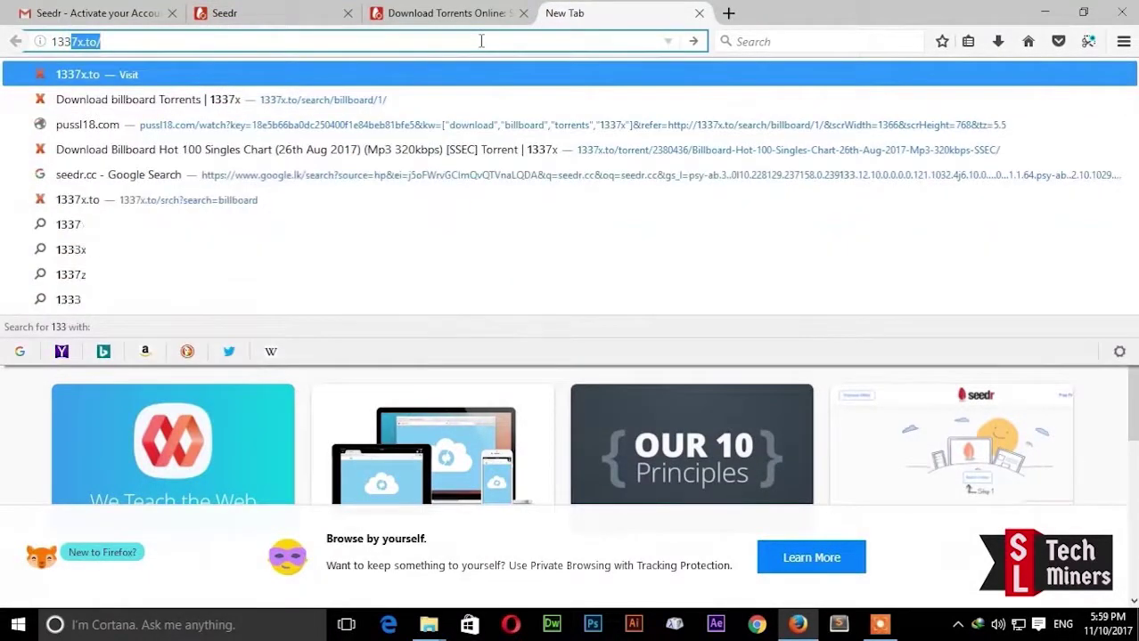
pyautogui.press('Return')
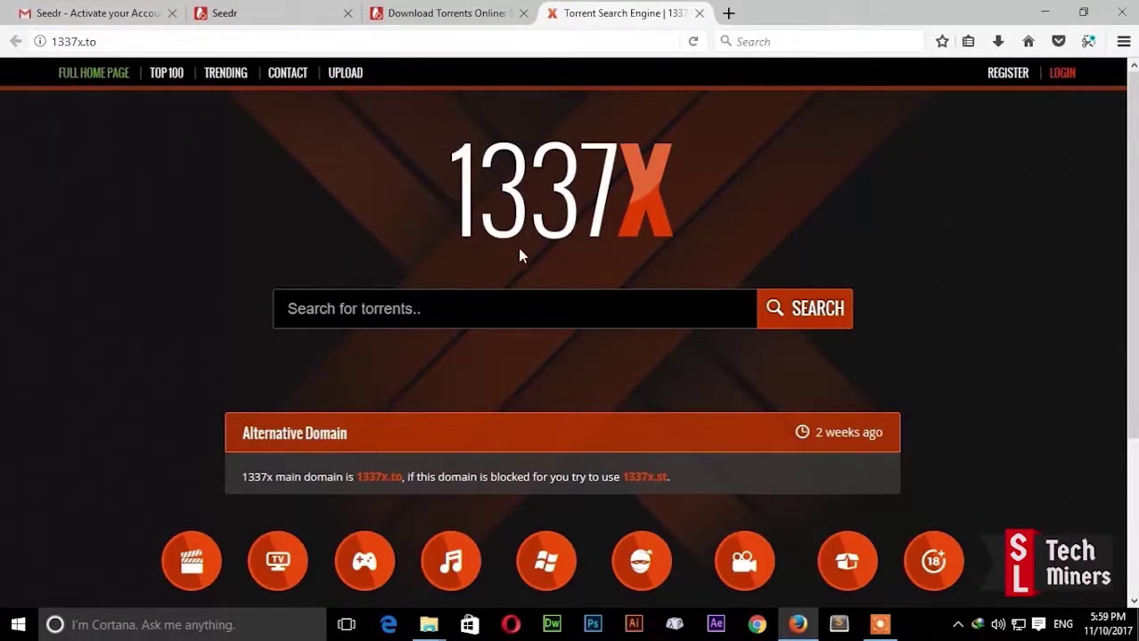
pyautogui.click(388, 312)
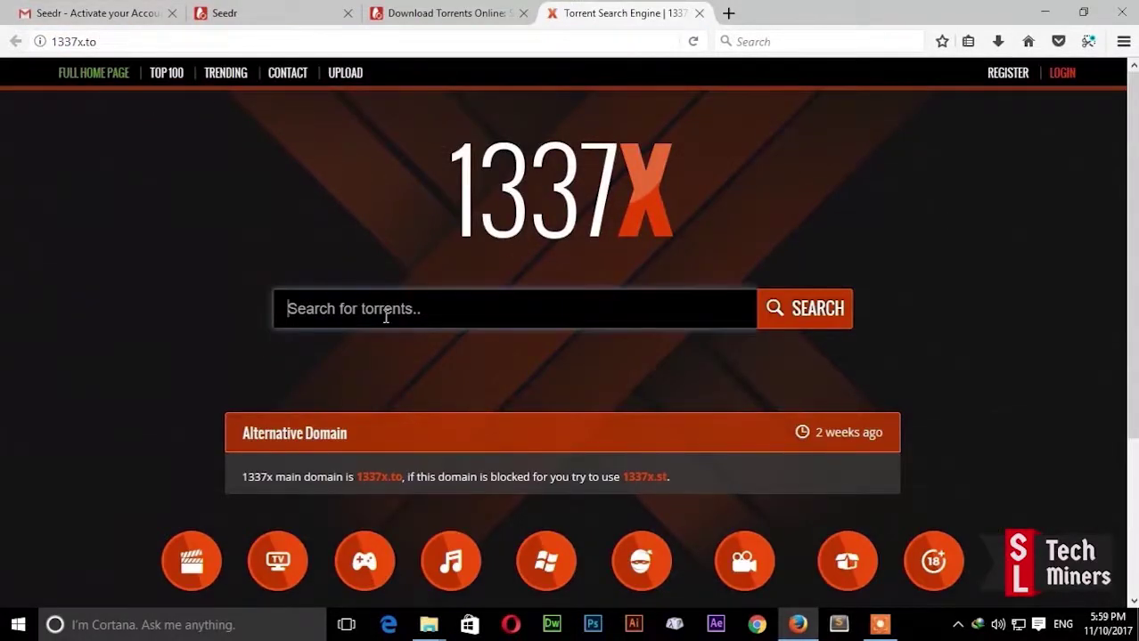
pyautogui.write('bi')
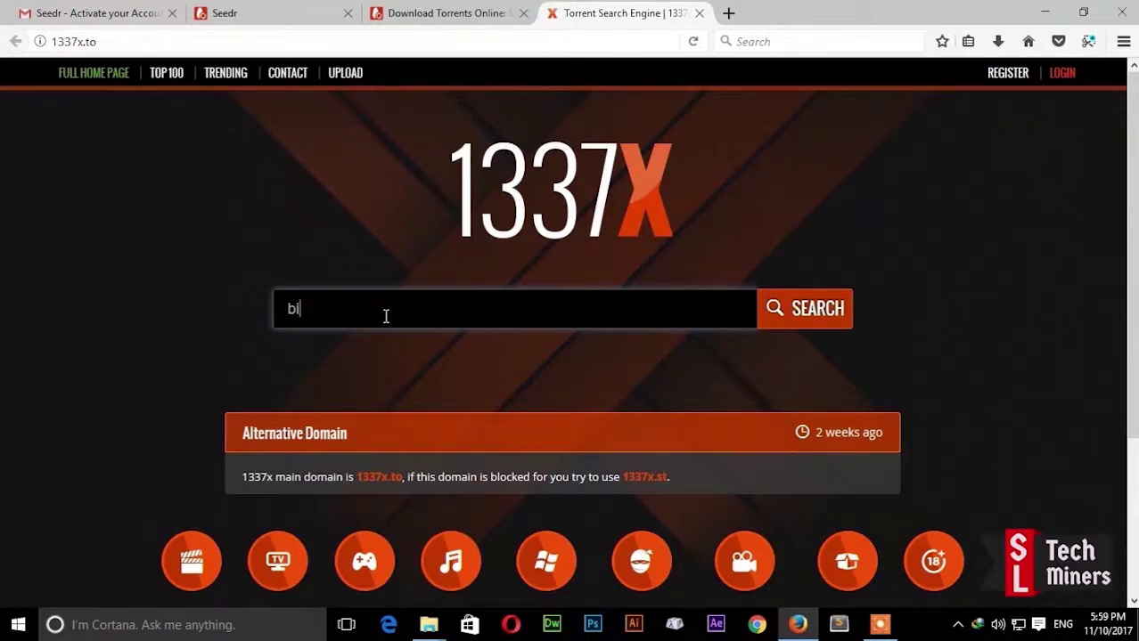
pyautogui.write('ll')
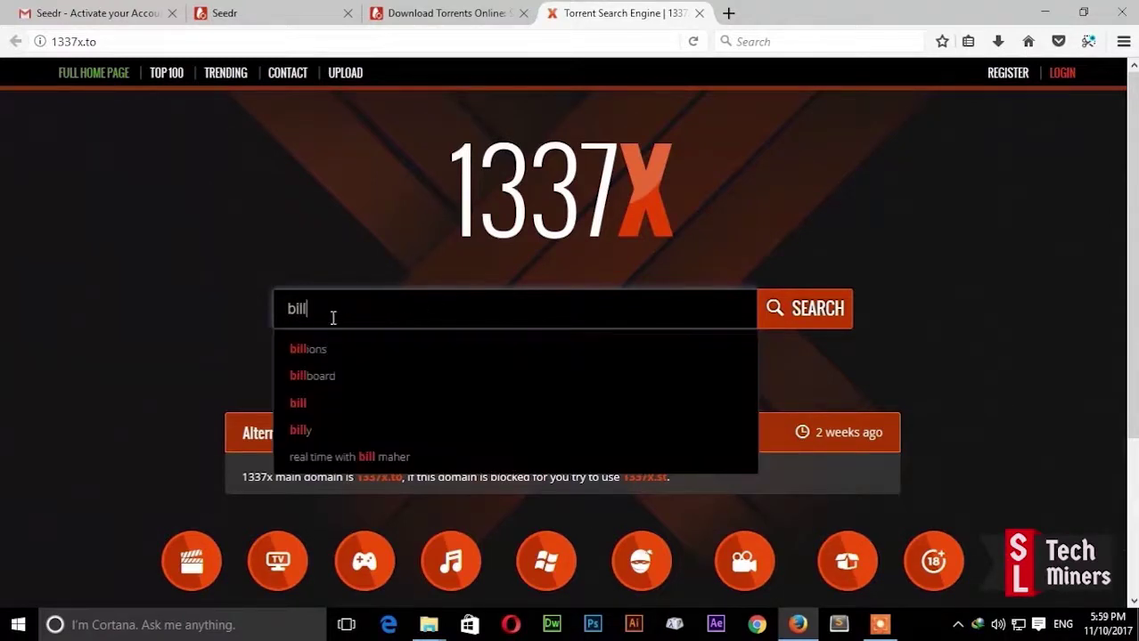
pyautogui.click(337, 355)
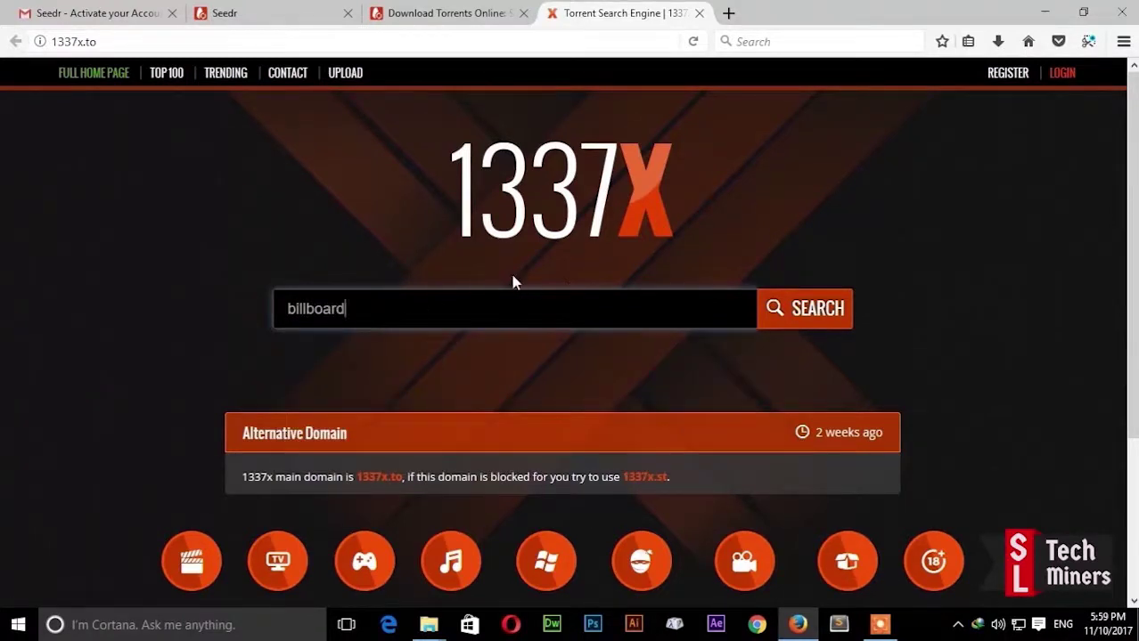
pyautogui.click(797, 307)
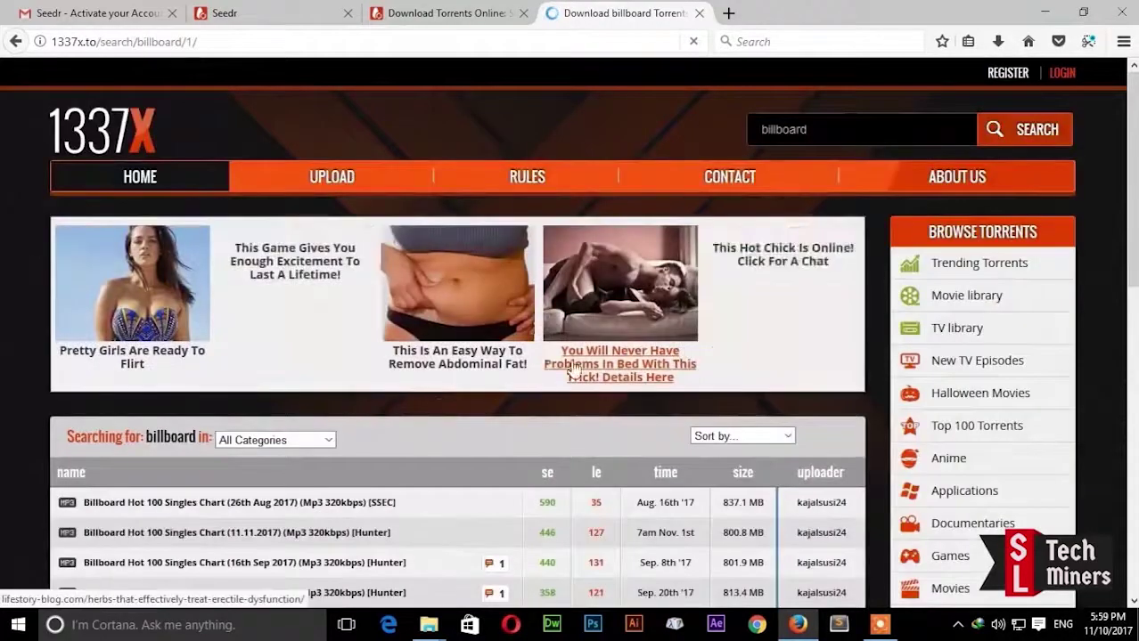
pyautogui.scroll(-3, 542, 354)
pyautogui.scroll(-1, 535, 350)
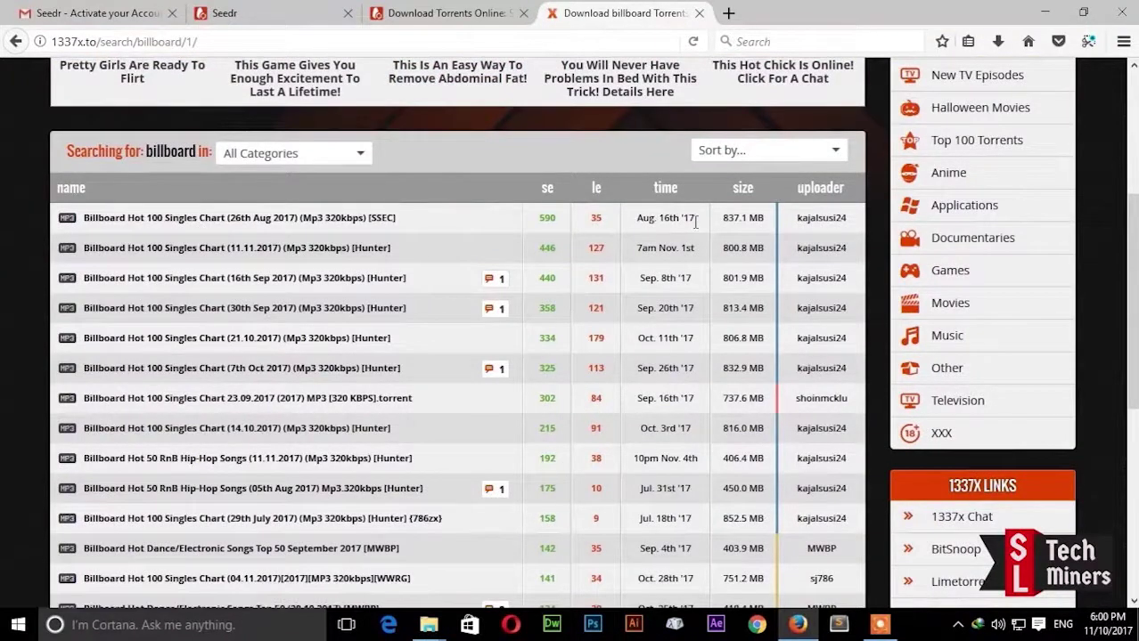
# Step: Open the Billboard Hot 100 Singles Chart (26th Aug 2017) torrent page and copy its magnet link
pyautogui.click(218, 218)
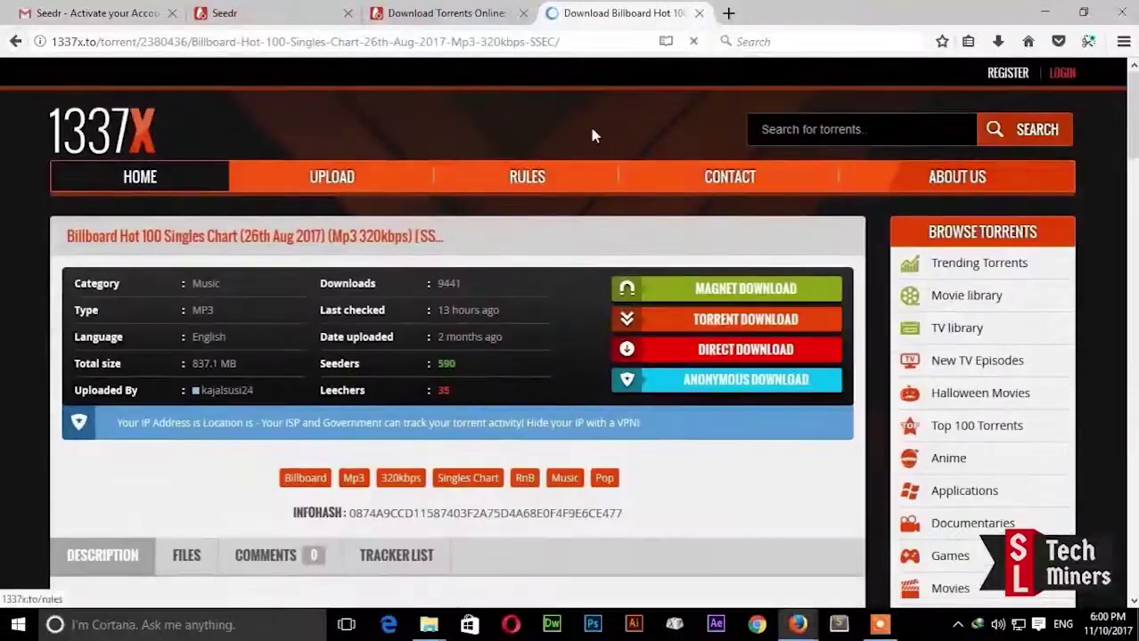
pyautogui.scroll(-5, 588, 123)
pyautogui.scroll(3, 611, 135)
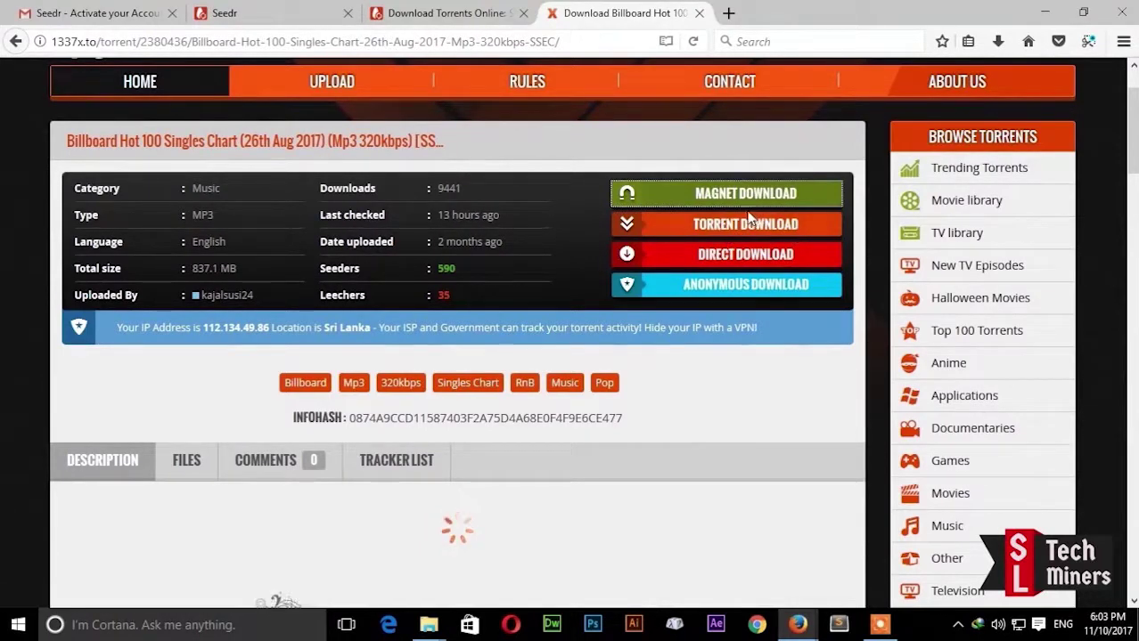
pyautogui.rightClick(705, 196)
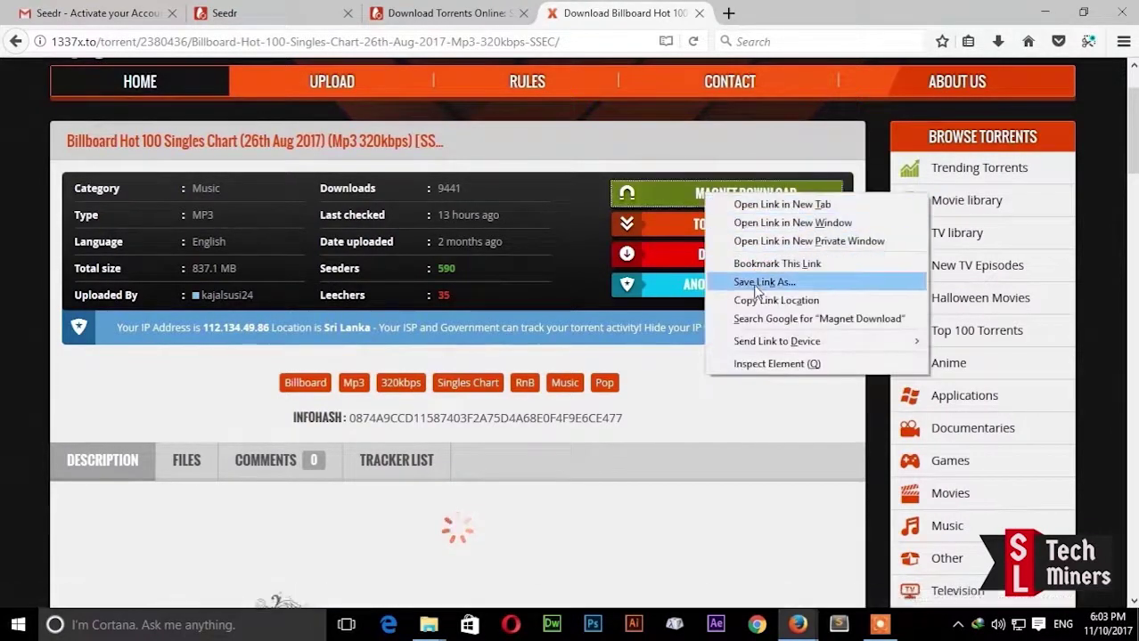
pyautogui.click(760, 300)
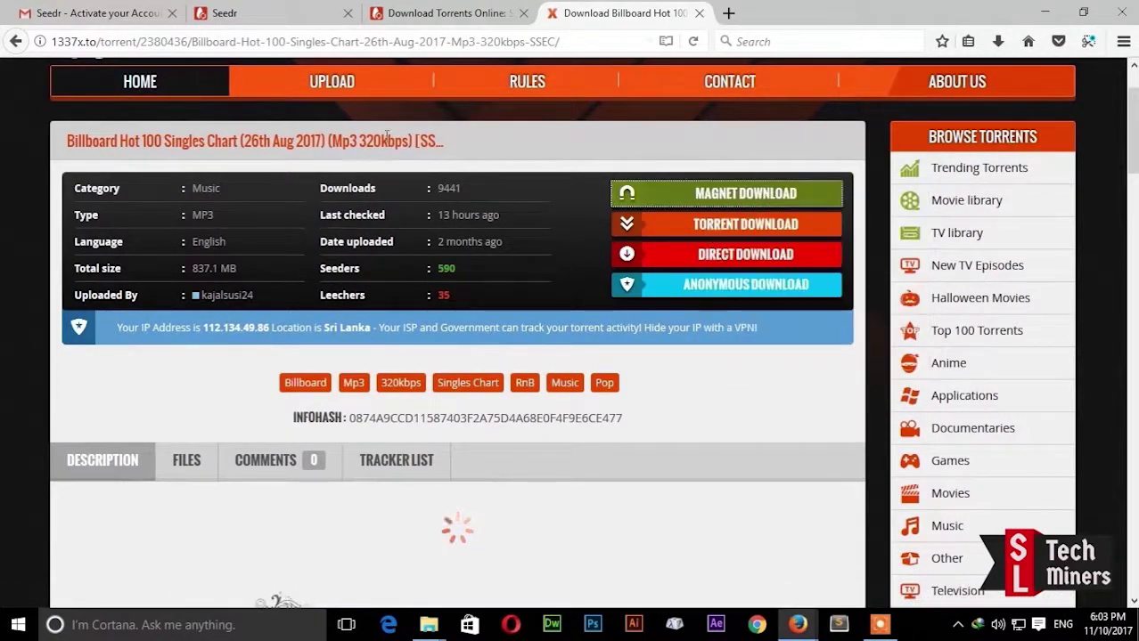
# Step: Paste the copied magnet link into Seedr's torrent URL field, add it, and open the fetched folder
pyautogui.click(260, 16)
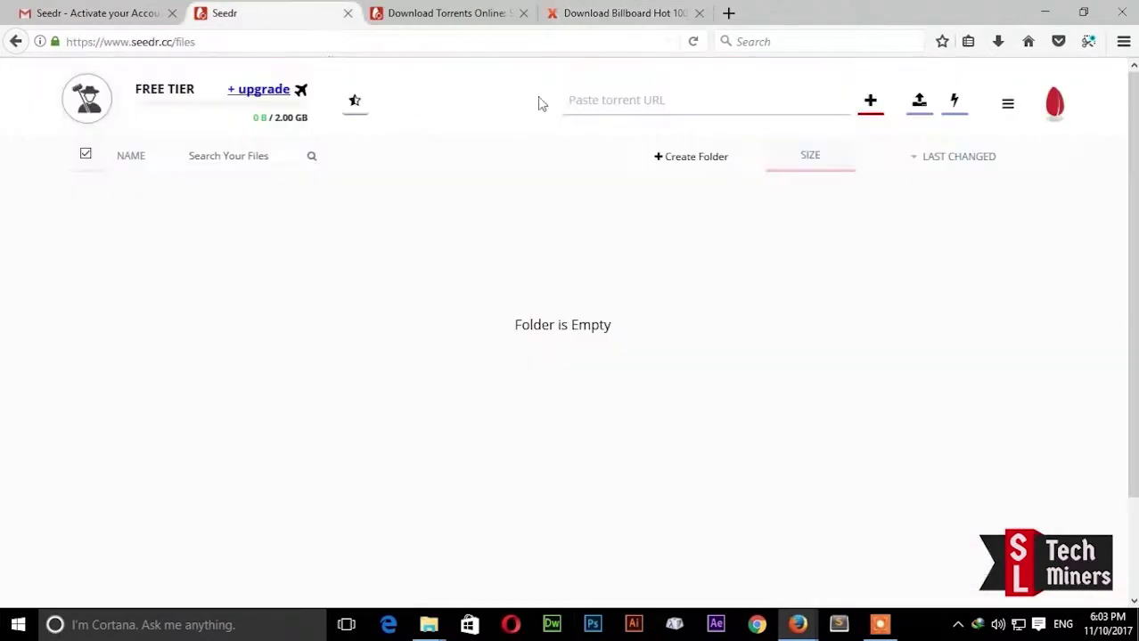
pyautogui.rightClick(598, 99)
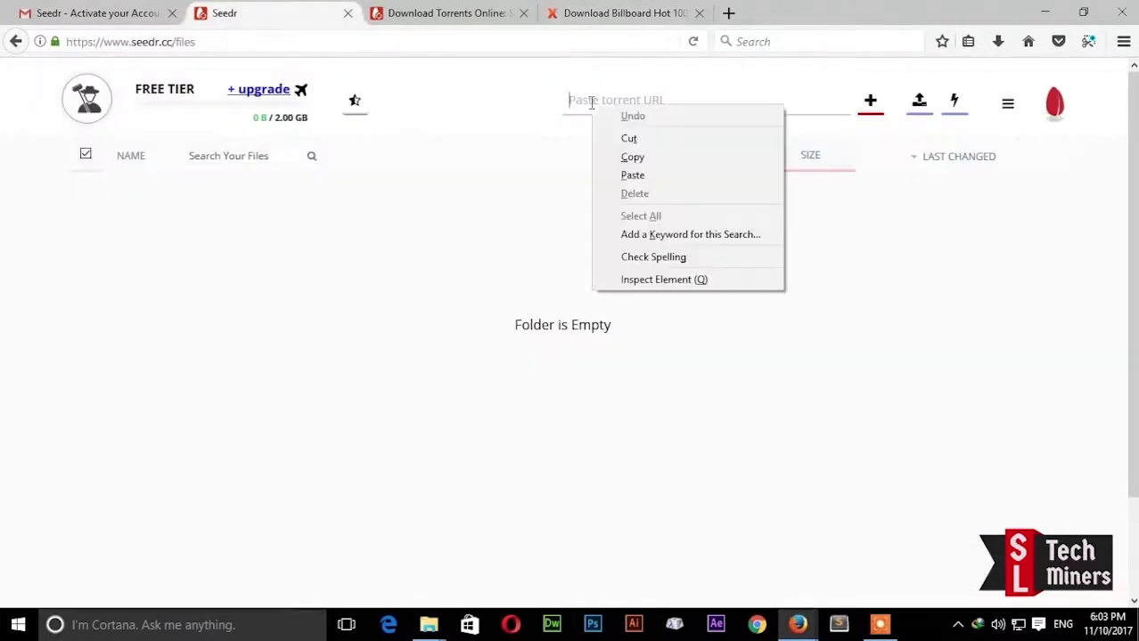
pyautogui.click(640, 173)
pyautogui.click(868, 107)
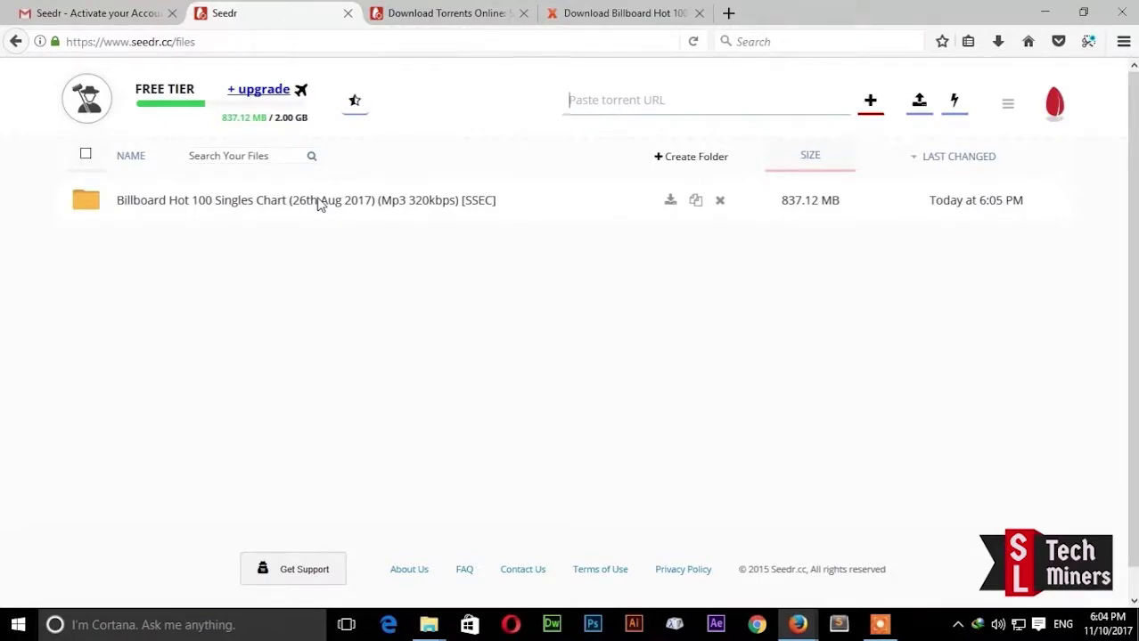
pyautogui.click(318, 200)
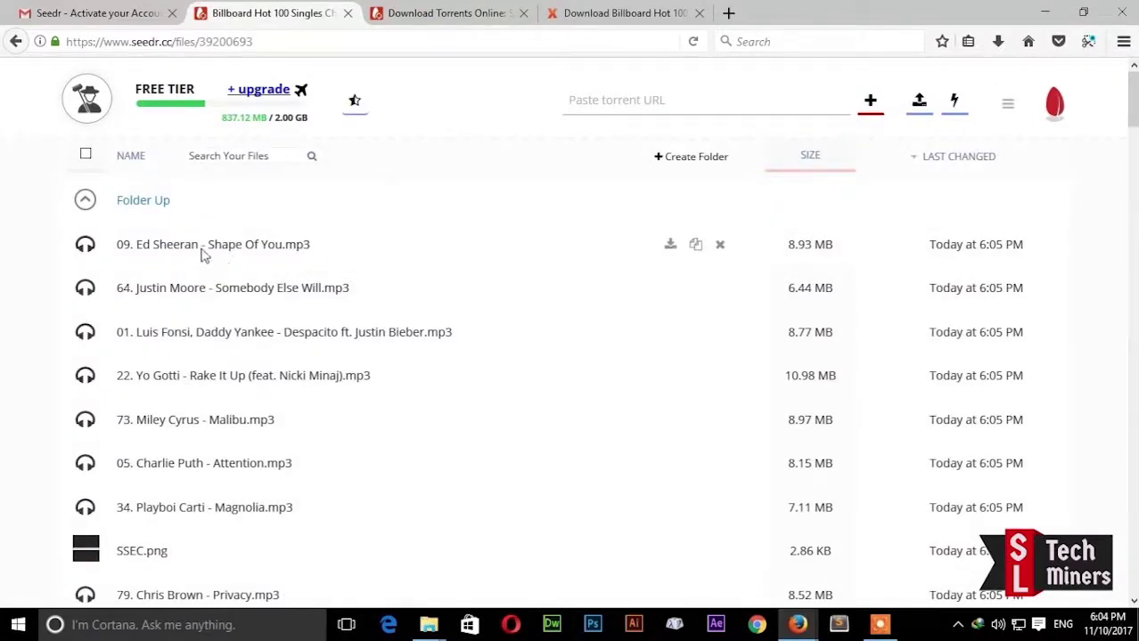
# Step: Scroll through the Billboard Hot 100 folder's MP3 track list
pyautogui.scroll(-1, 190, 259)
pyautogui.scroll(-15, 190, 261)
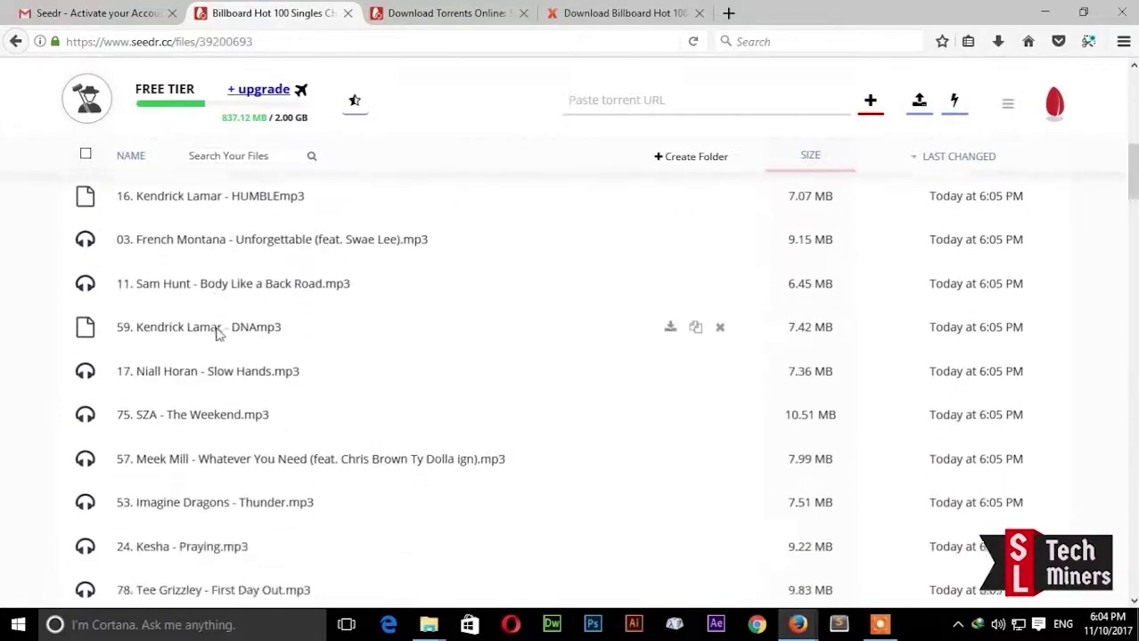
pyautogui.scroll(15, 242, 415)
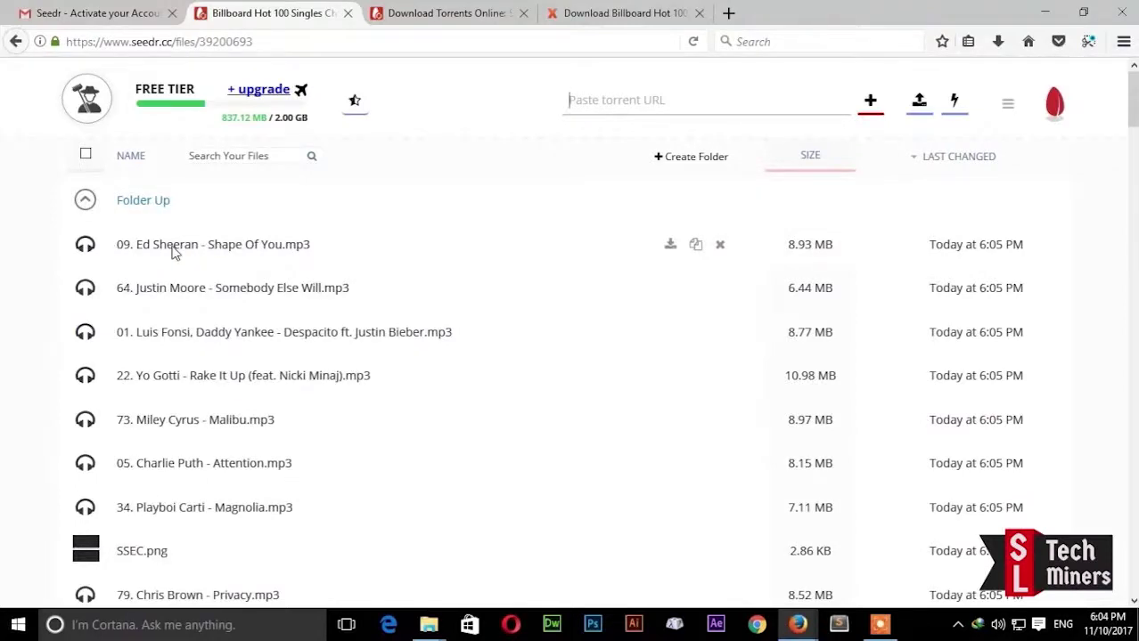
# Step: Stream Ed Sheeran's Shape Of You, skip to about 28 seconds, then close the player
pyautogui.click(214, 250)
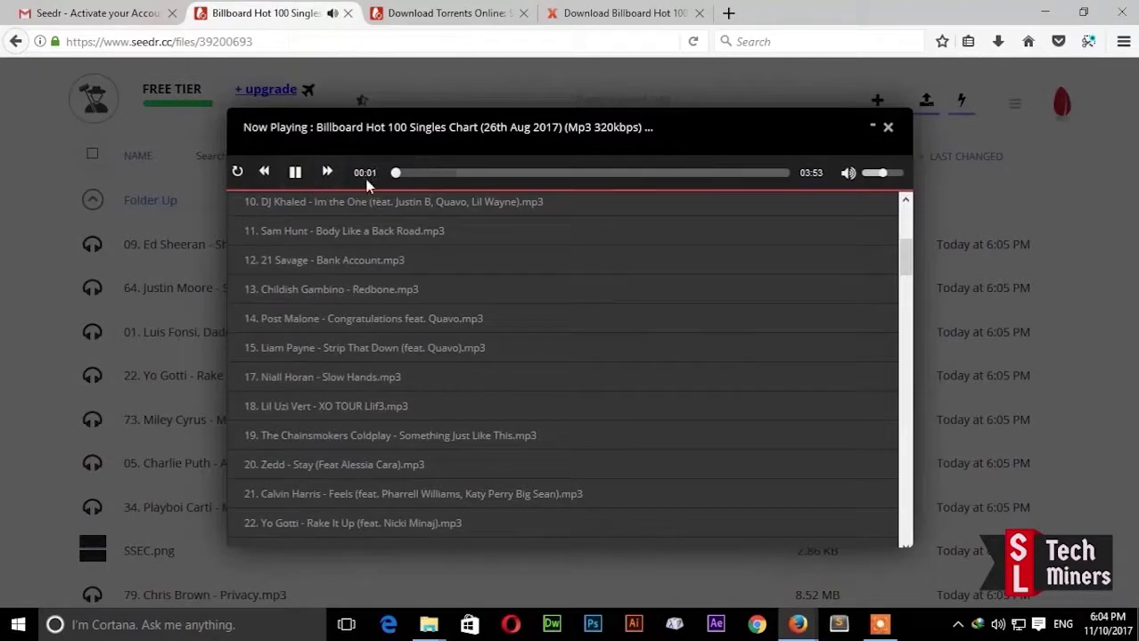
pyautogui.click(442, 173)
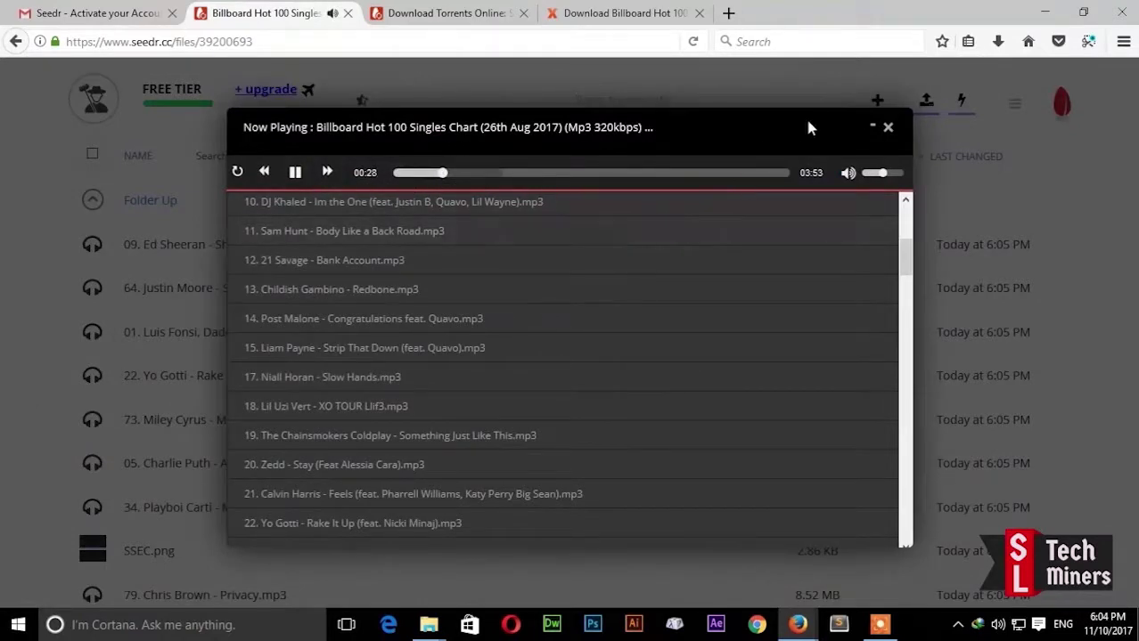
pyautogui.click(887, 127)
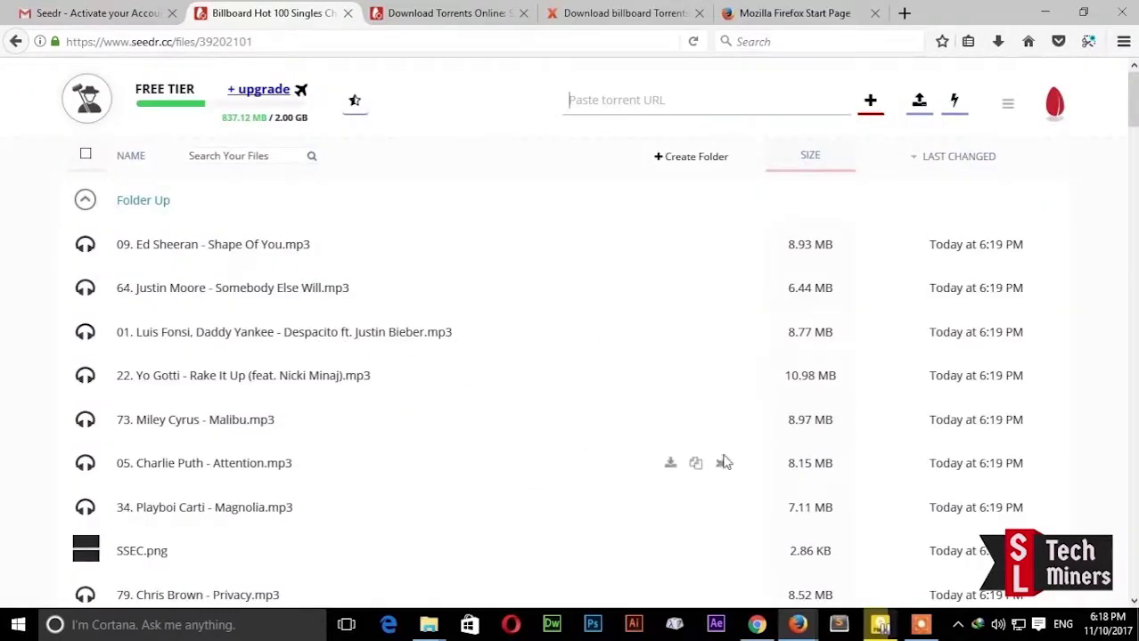
# Step: Delete the Charlie Puth Attention track, then the entire Billboard Hot 100 folder
pyautogui.click(722, 464)
pyautogui.click(546, 298)
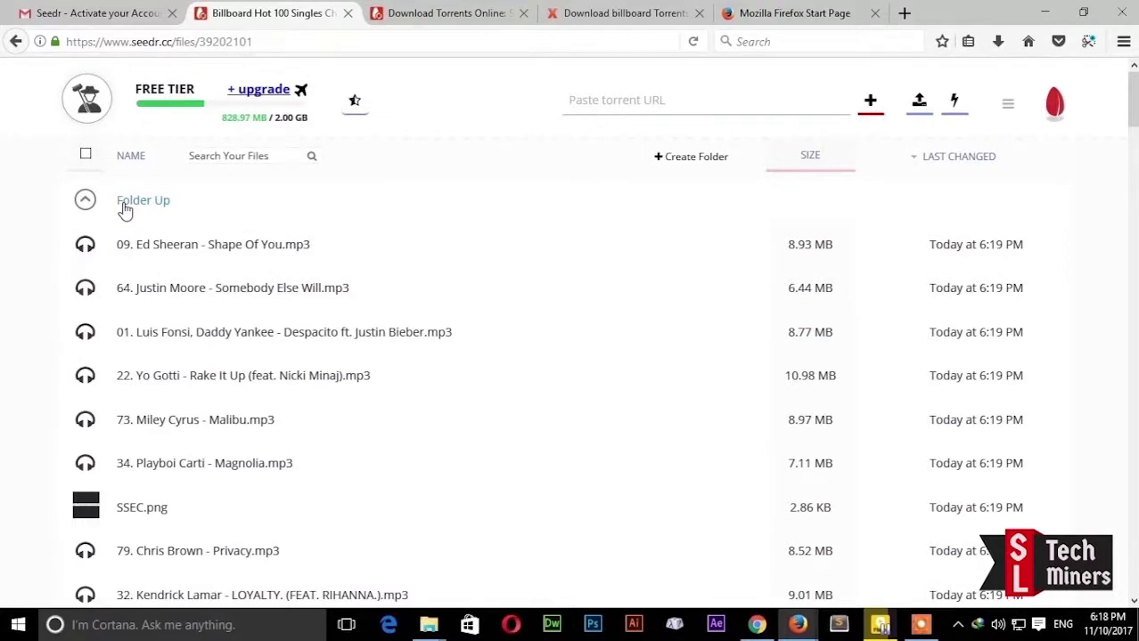
pyautogui.click(124, 205)
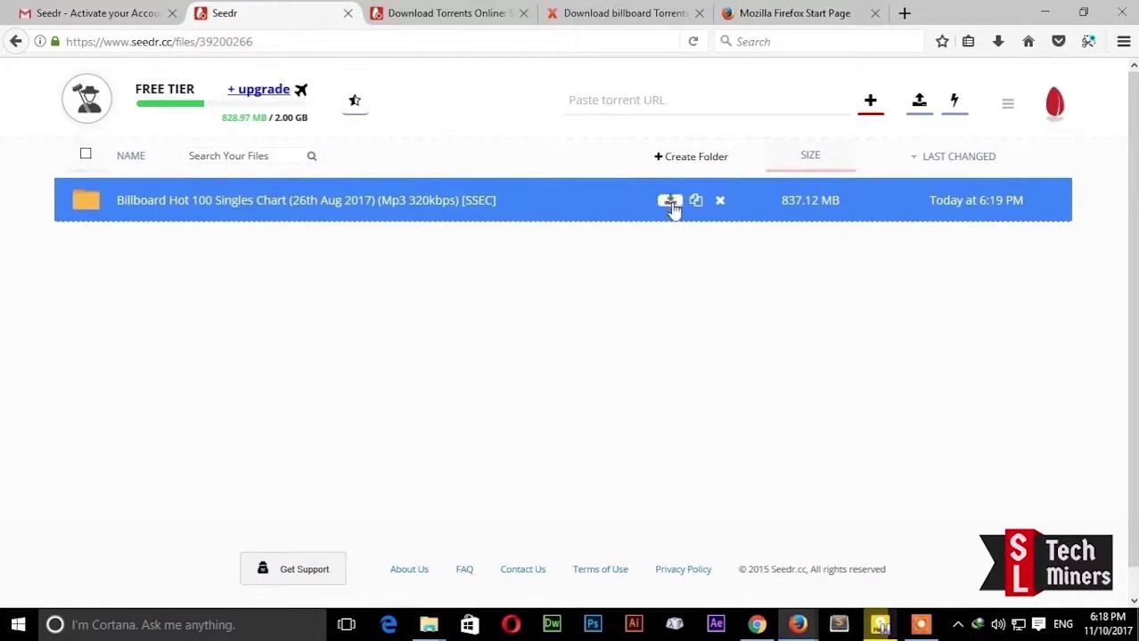
pyautogui.click(720, 201)
pyautogui.click(541, 298)
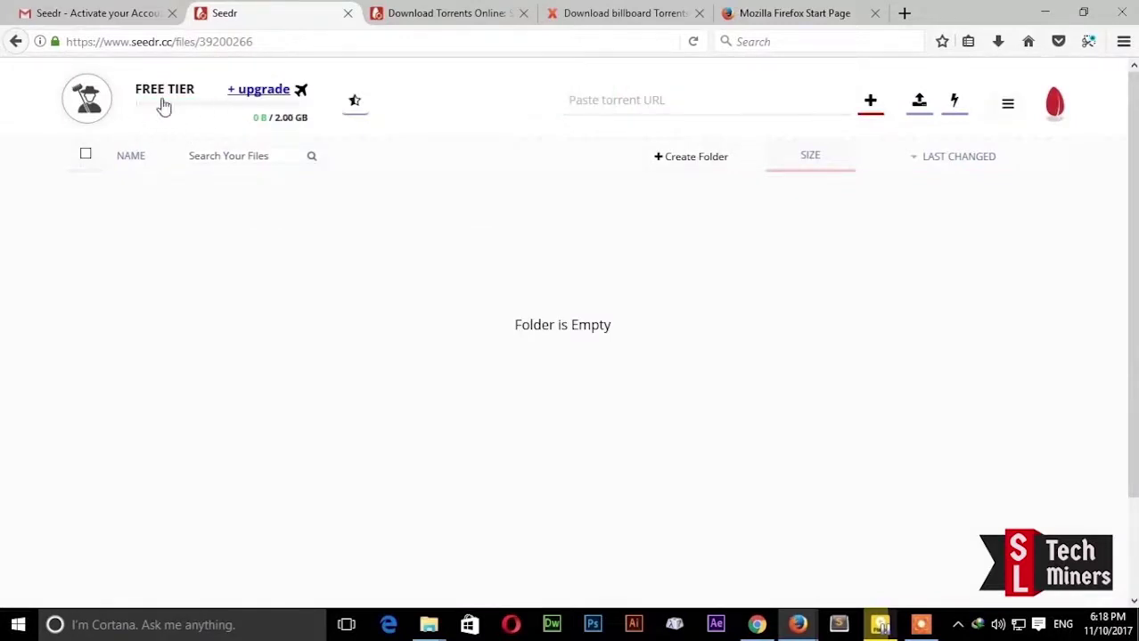
# Step: Go to the yts.ag site in a new tab
pyautogui.click(905, 15)
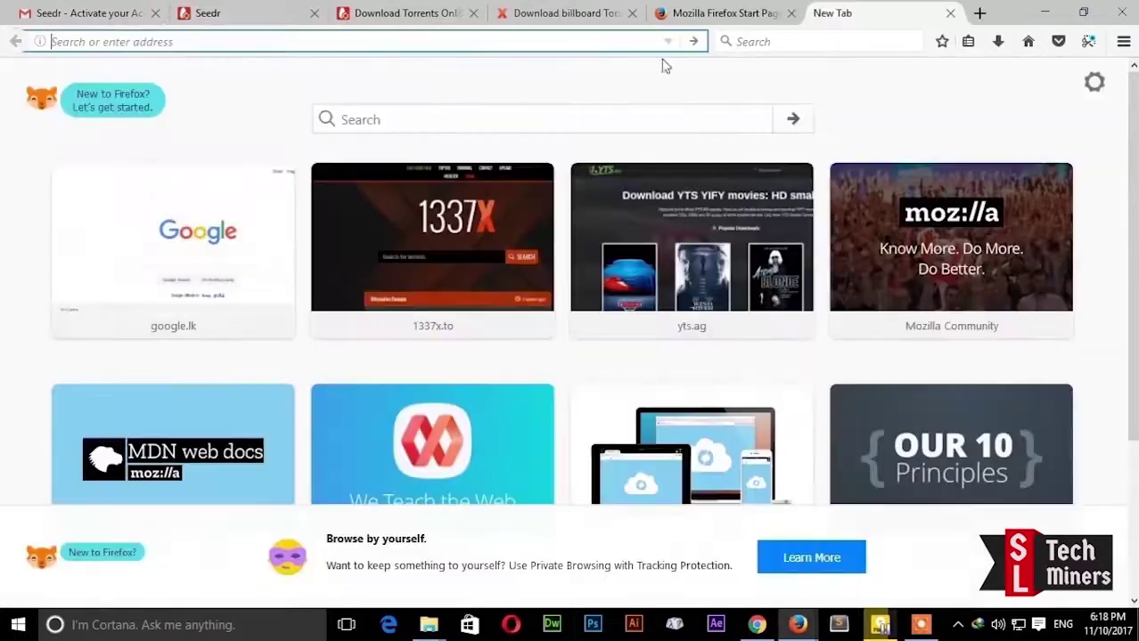
pyautogui.write('yts.ag/')
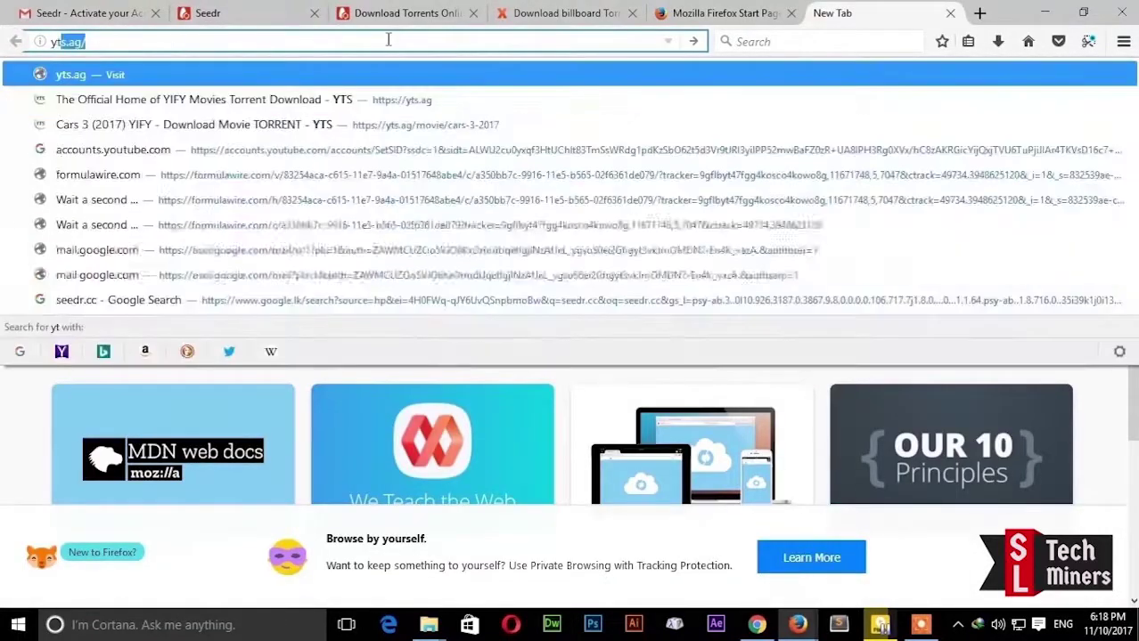
pyautogui.click(413, 80)
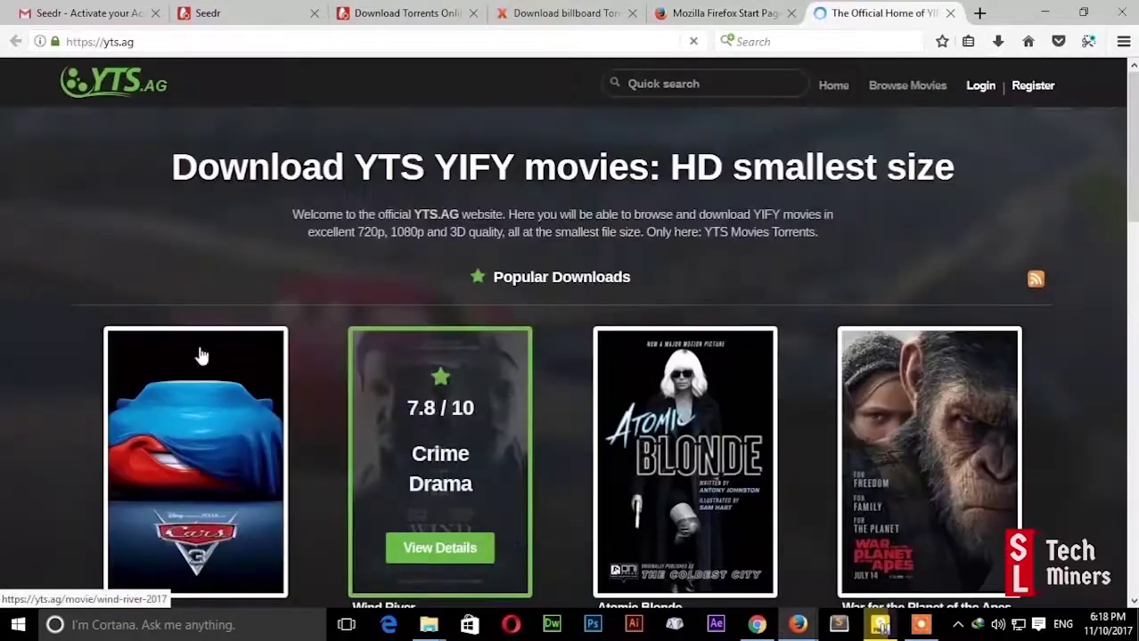
pyautogui.scroll(-4, 161, 313)
pyautogui.scroll(3, 203, 267)
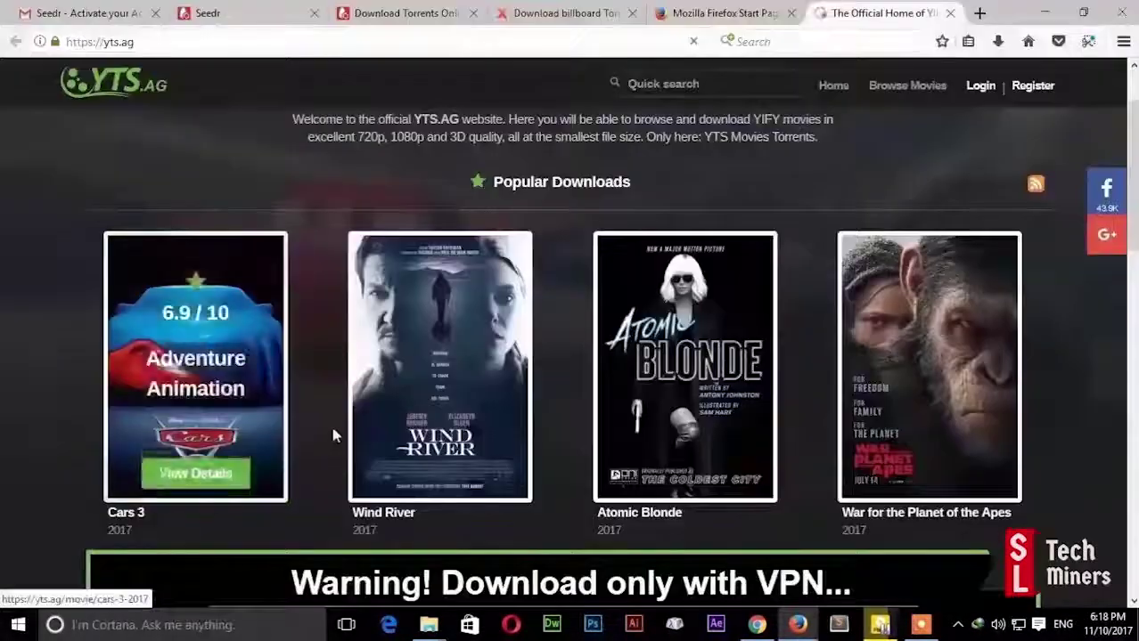
# Step: Open the Cars 3 (2017) movie page and copy its 720p torrent link
pyautogui.click(221, 361)
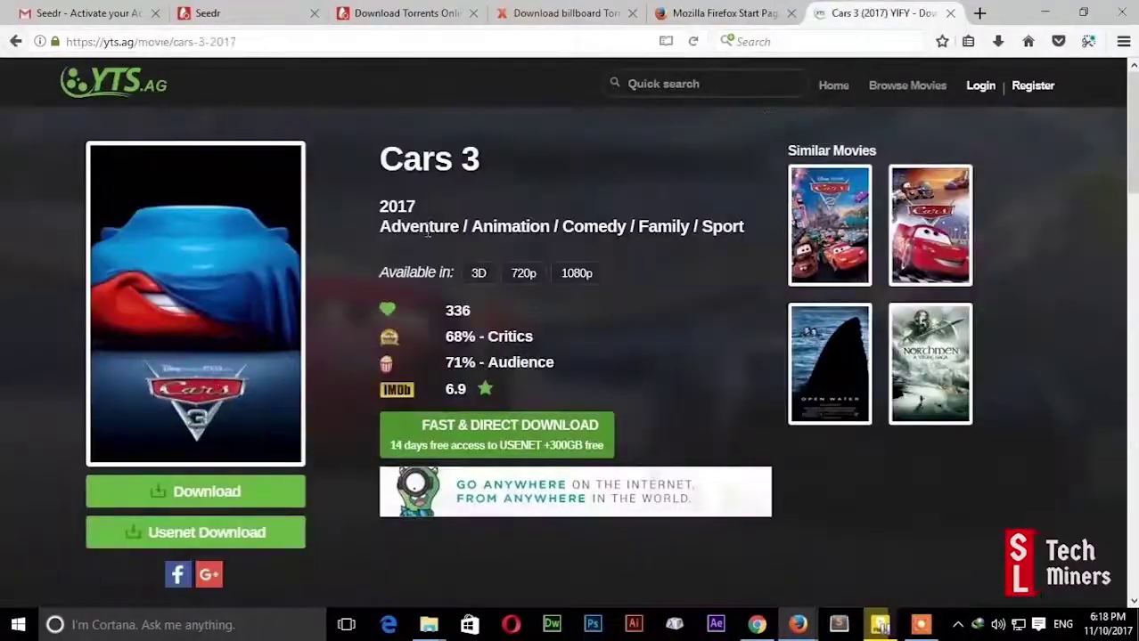
pyautogui.scroll(-2, 379, 244)
pyautogui.scroll(2, 586, 195)
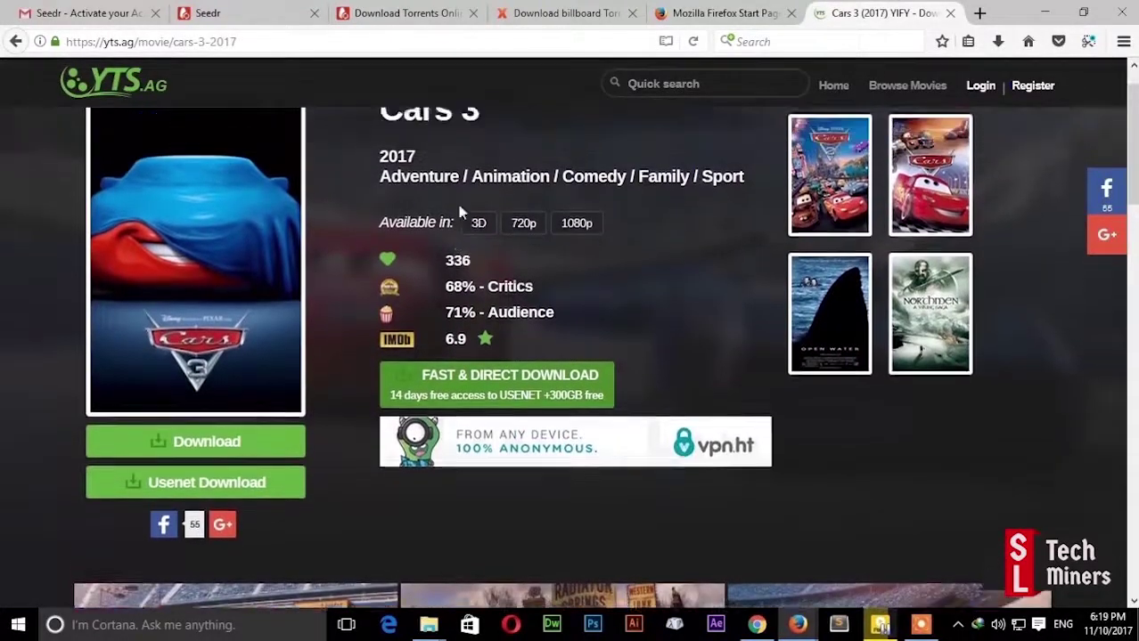
pyautogui.rightClick(522, 273)
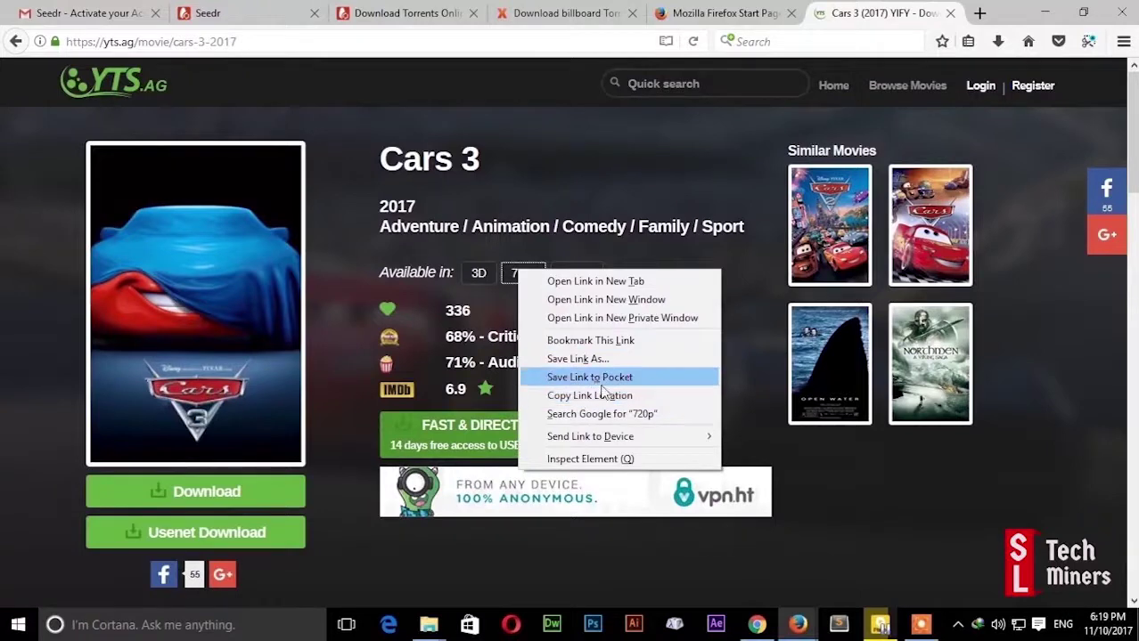
pyautogui.click(575, 397)
pyautogui.click(249, 15)
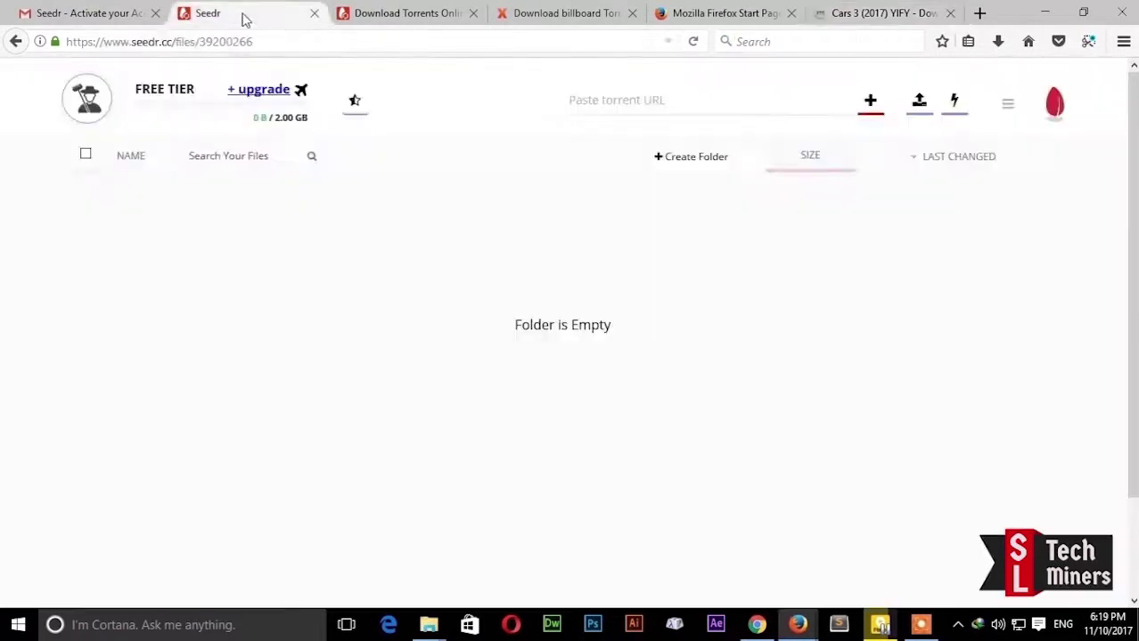
# Step: Paste the Cars 3 torrent link into Seedr and add the 741.41 MB Cars 3 (2017) [YTS.AG] torrent
pyautogui.rightClick(585, 96)
pyautogui.click(644, 168)
pyautogui.click(869, 105)
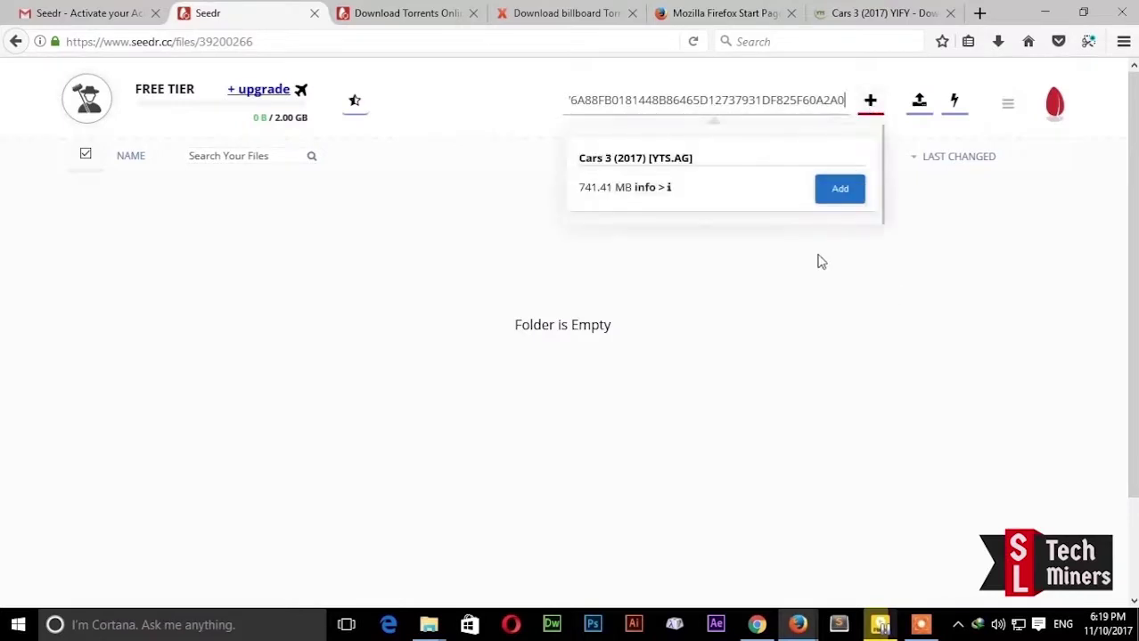
pyautogui.click(841, 188)
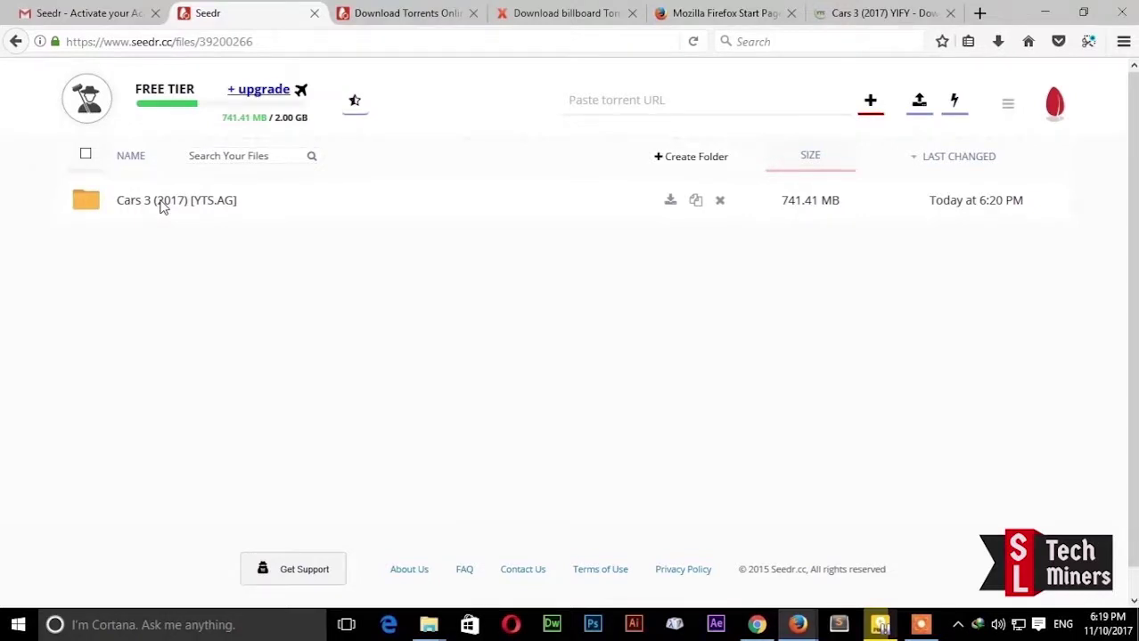
# Step: Play the Cars 3 720p mp4 from the Cars 3 (2017) [YTS.AG] folder
pyautogui.click(162, 203)
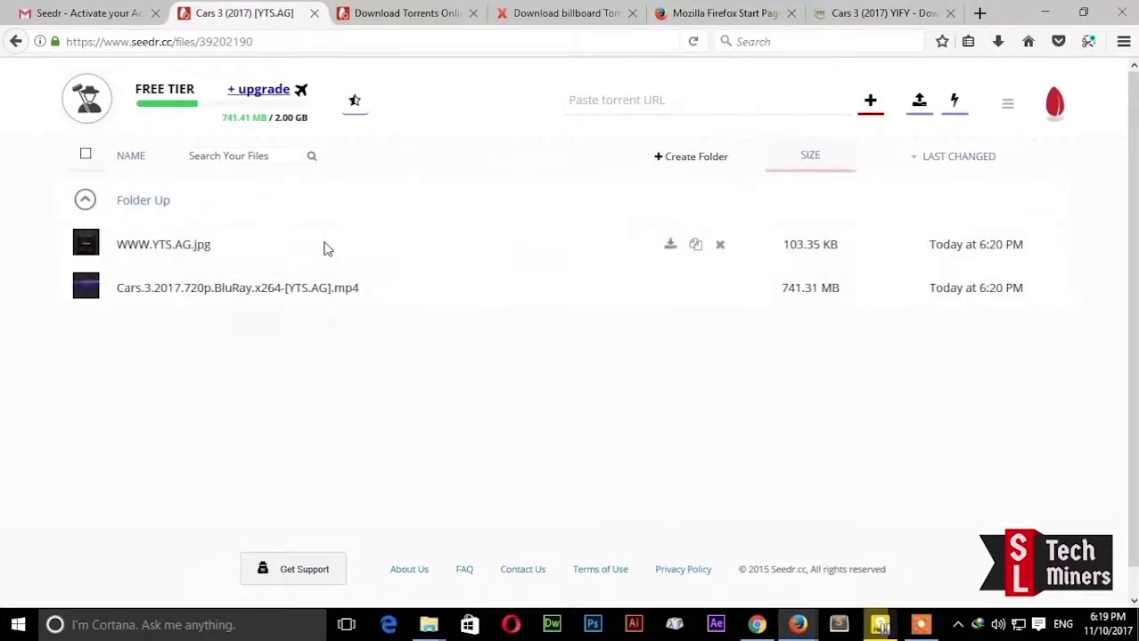
pyautogui.click(198, 297)
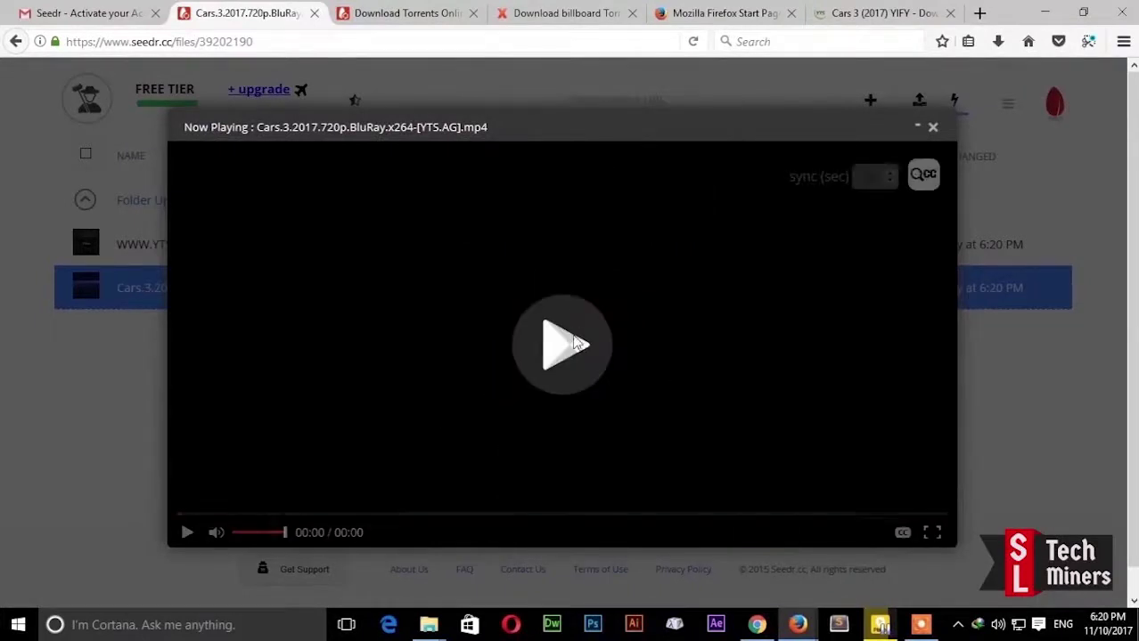
pyautogui.click(559, 347)
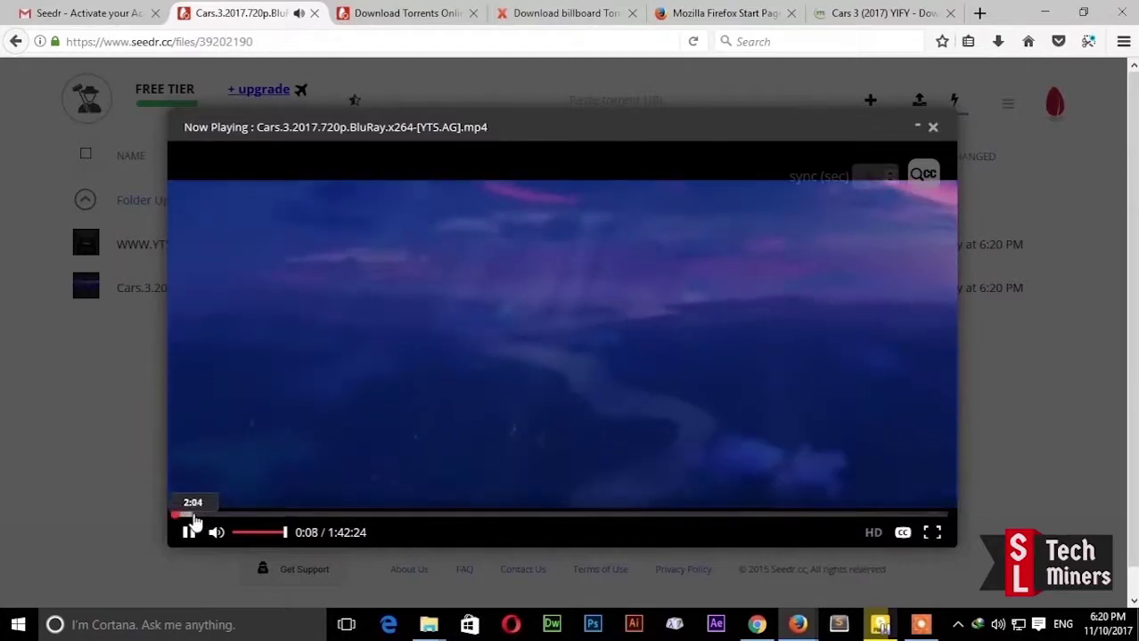
# Step: Seek to about 10:00, then close the player and return to the files list
pyautogui.click(254, 515)
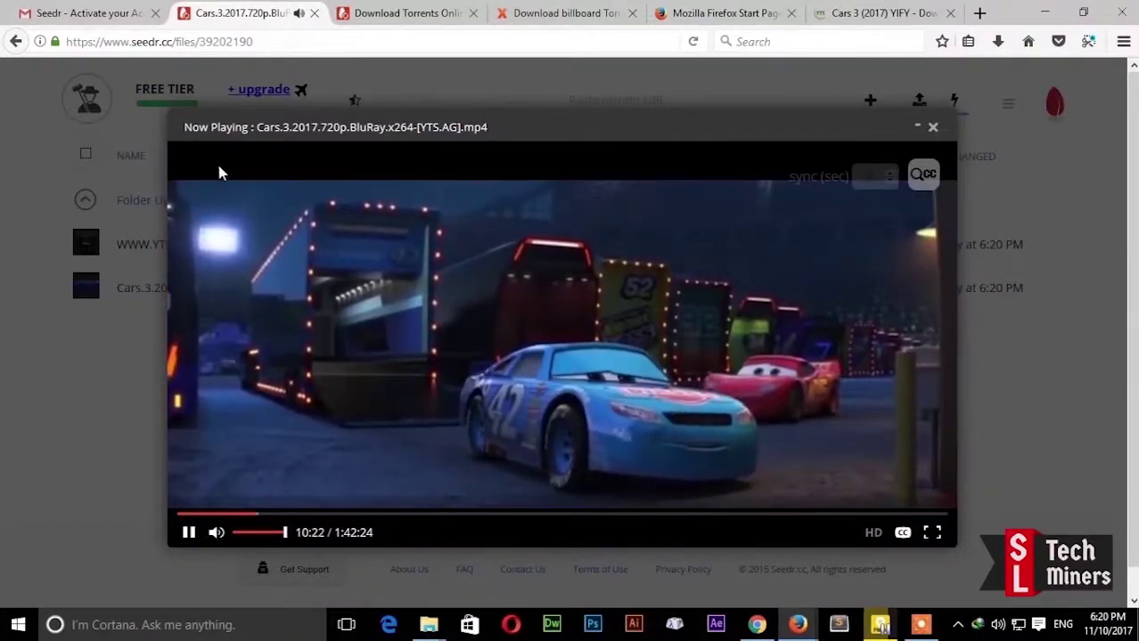
pyautogui.click(934, 127)
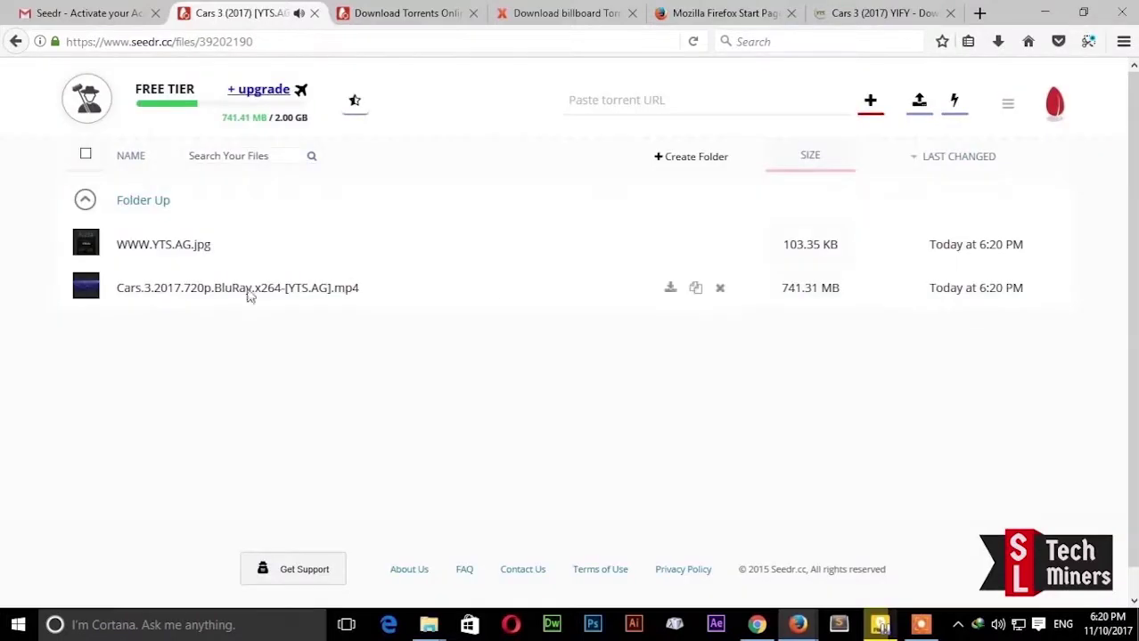
pyautogui.click(15, 41)
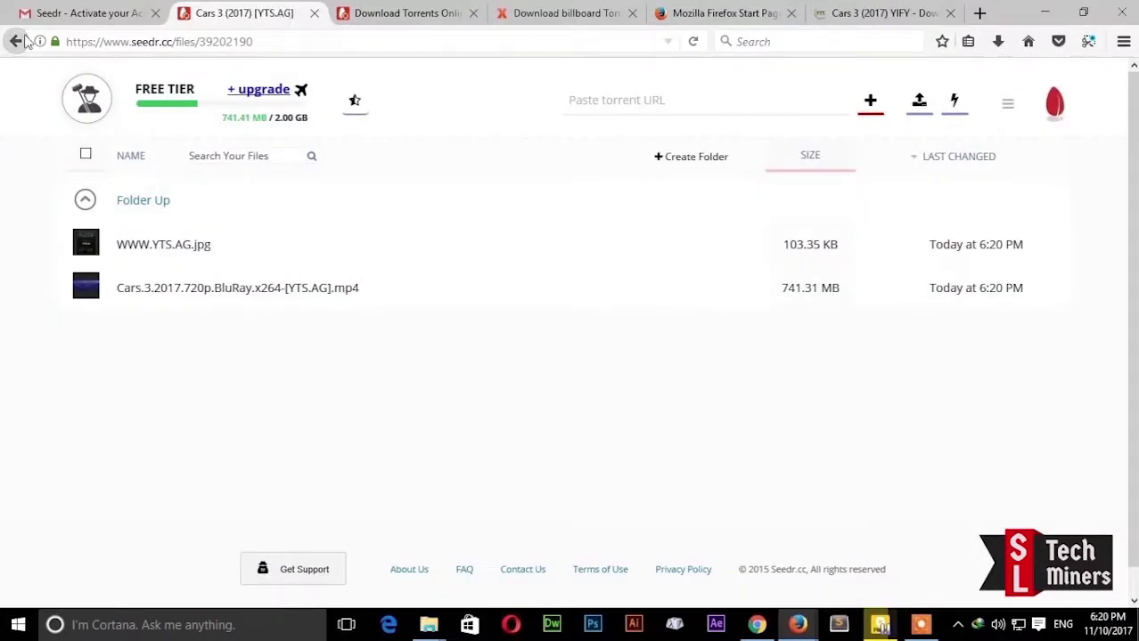
# Step: Delete the 741.41 MB Cars 3 (2017) [YTS.AG] folder and confirm with OK
pyautogui.moveTo(693, 199)
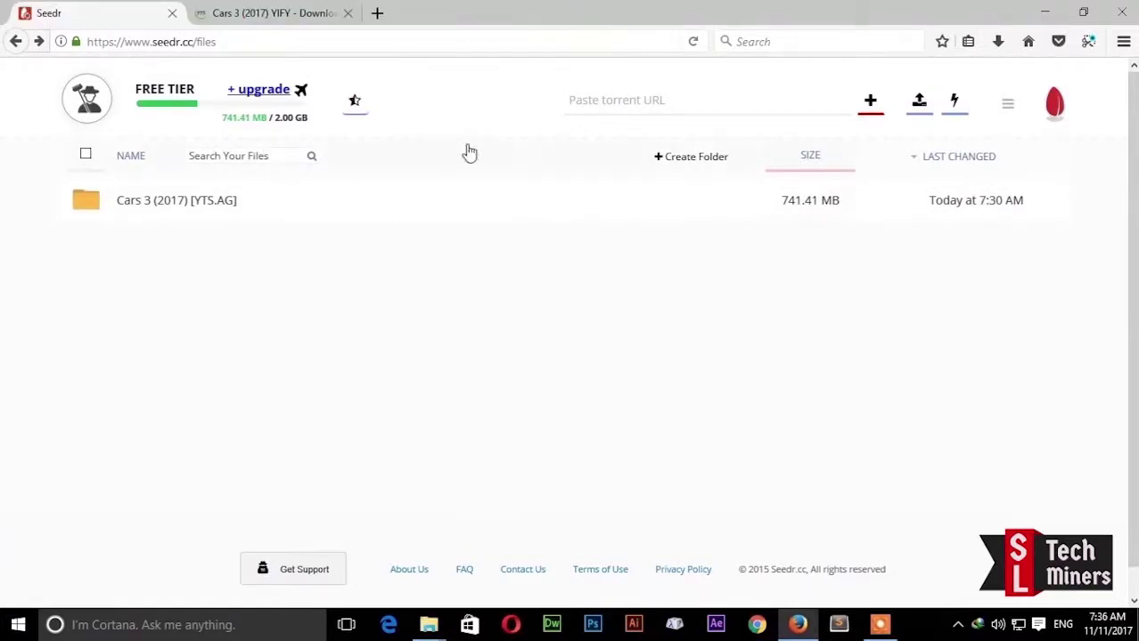
pyautogui.click(721, 202)
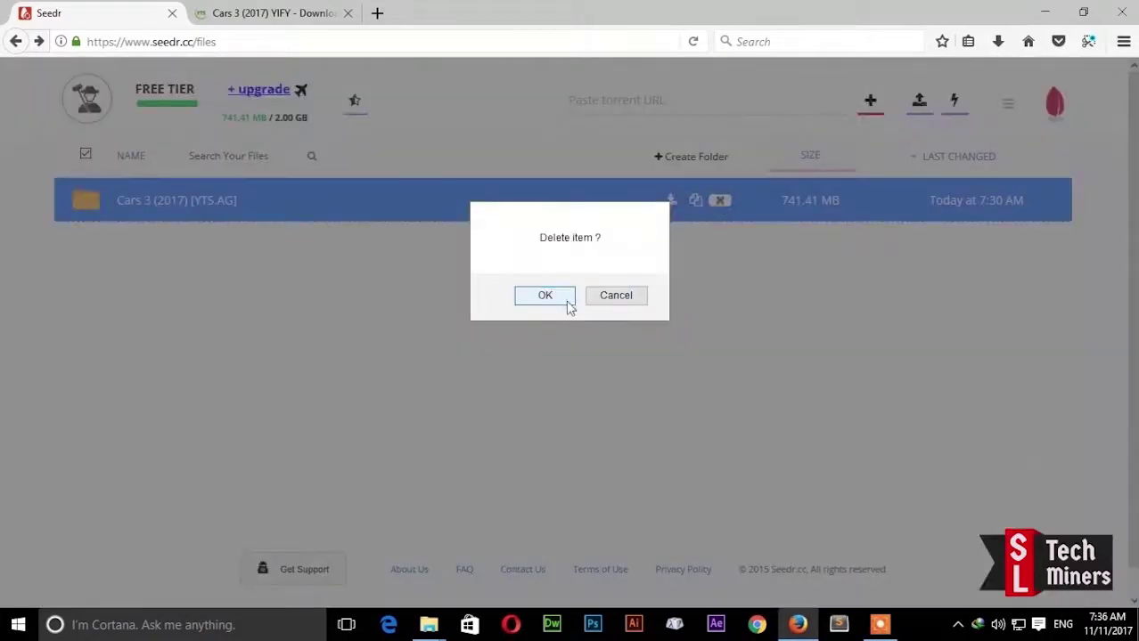
pyautogui.click(540, 298)
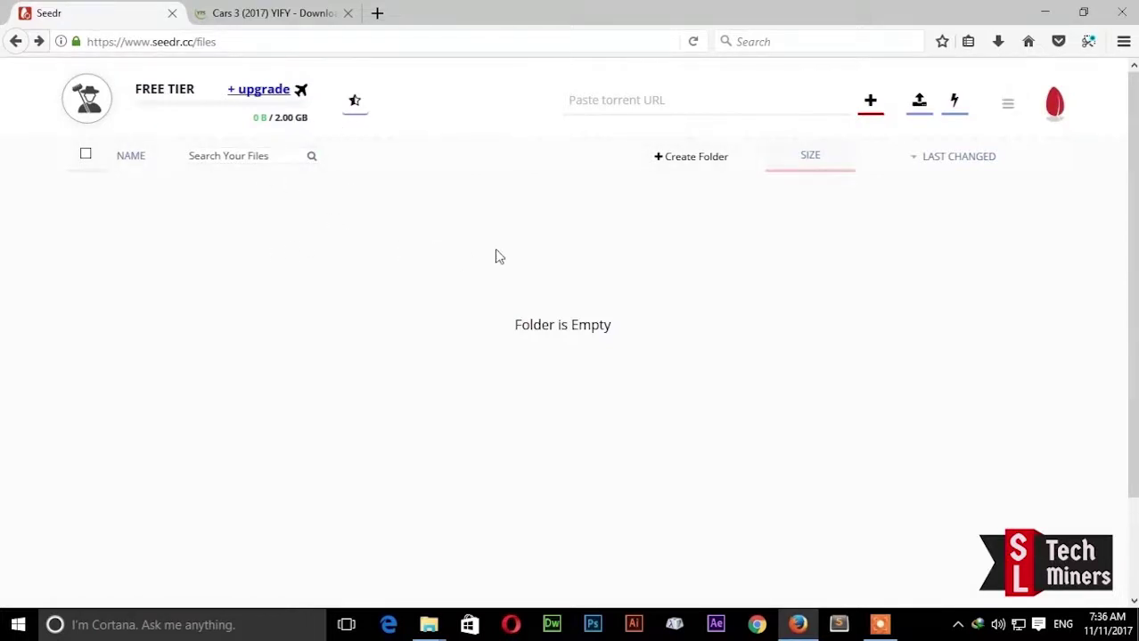
# Step: View the + upgrade plans popup, close it, and show the Files/Account/Logout menu
pyautogui.click(263, 93)
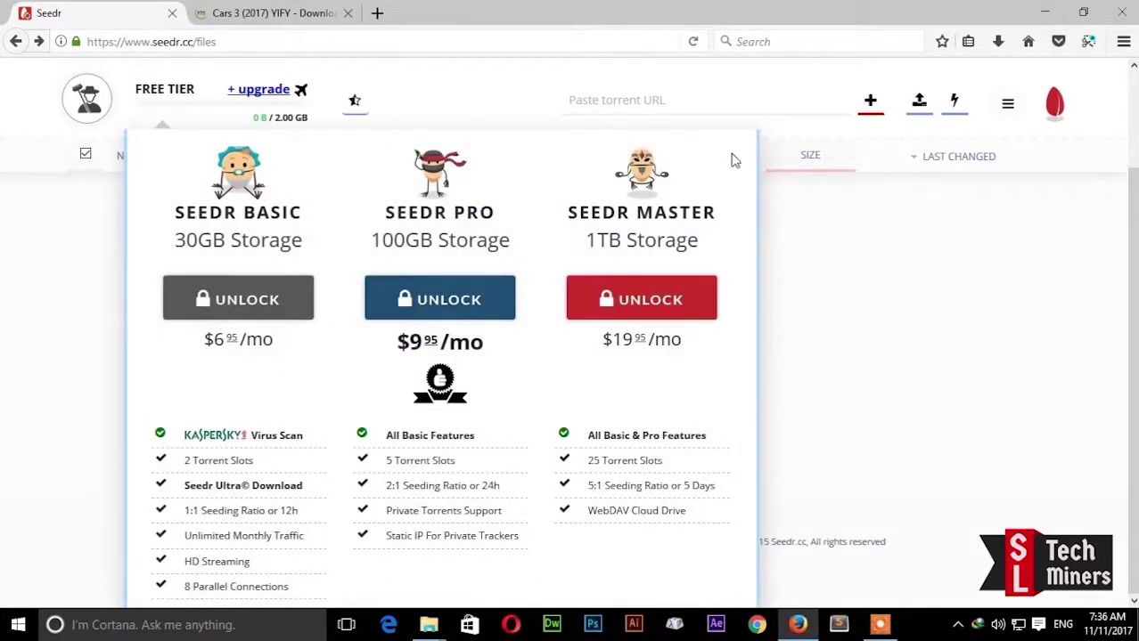
pyautogui.click(861, 348)
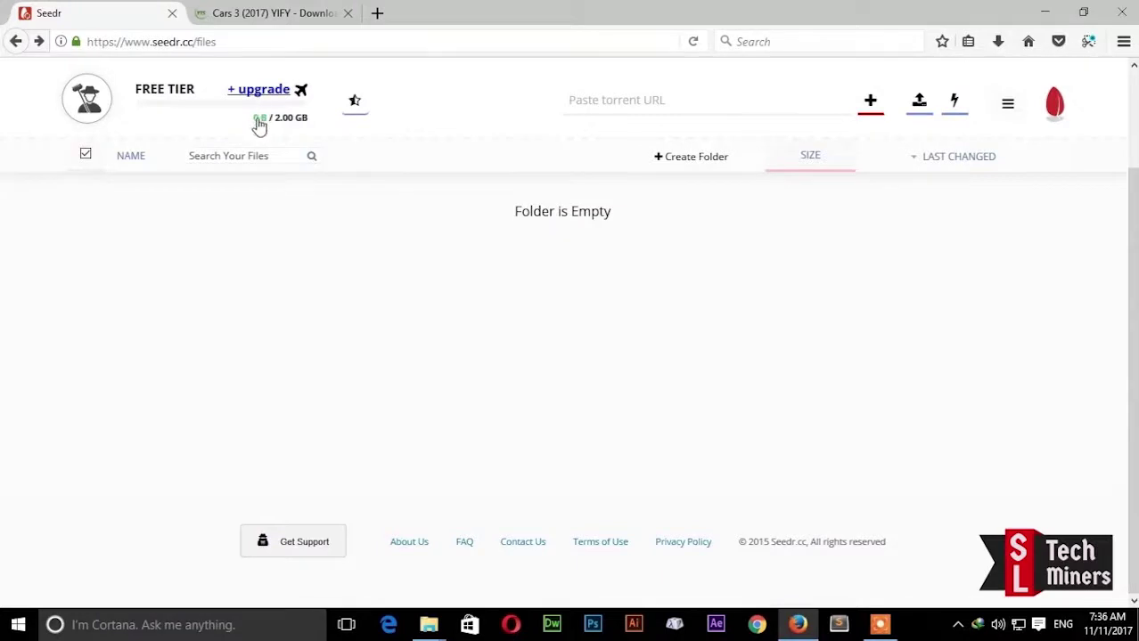
pyautogui.click(1008, 107)
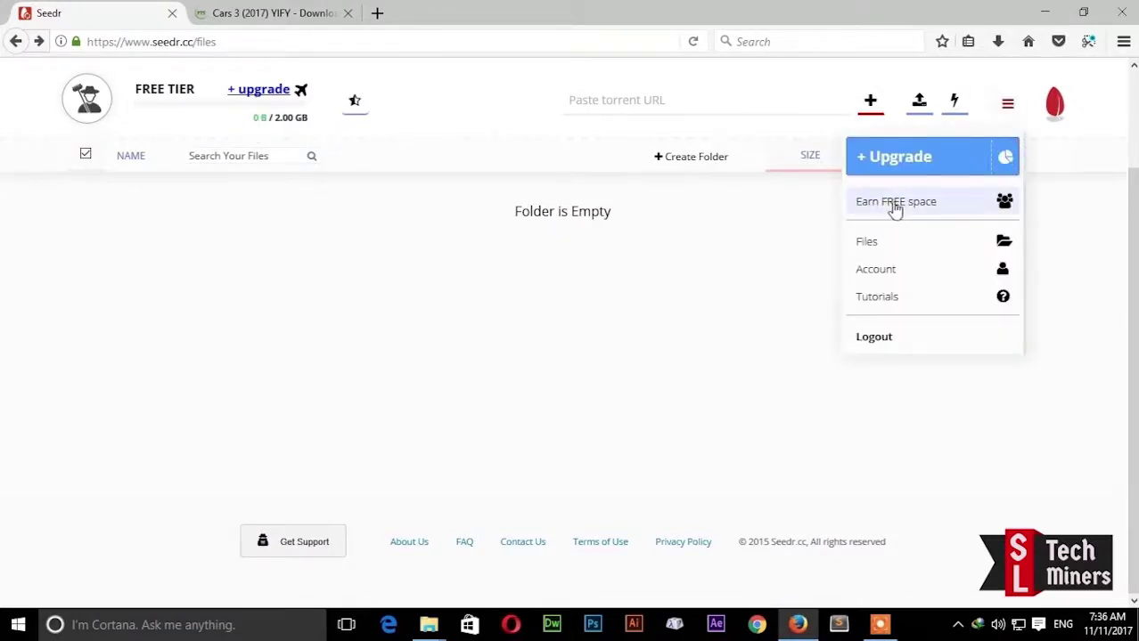